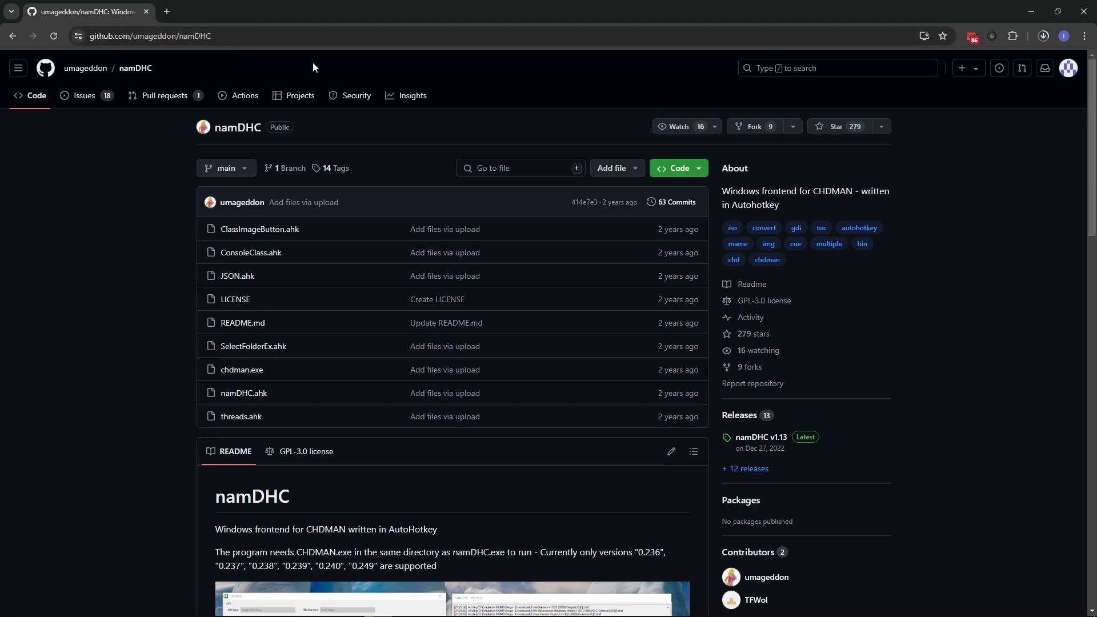
Scroll the namDHC README and view its screenshot full size, then close it
{"action": "scroll", "coordinate": [468, 211], "scroll_direction": "down", "scroll_amount": 1}
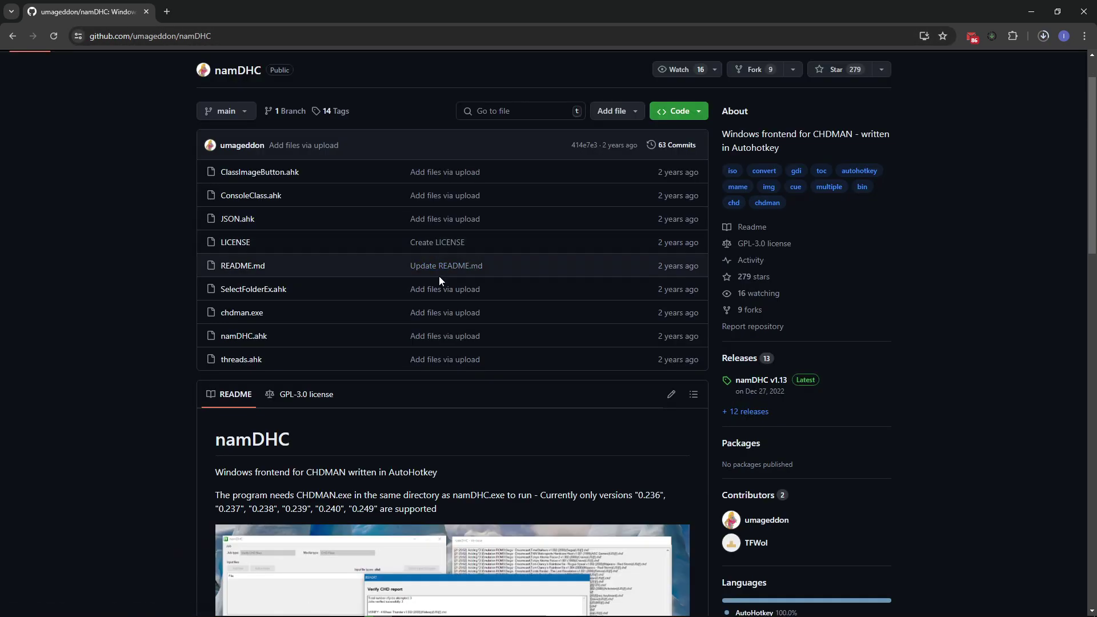
{"action": "scroll", "coordinate": [438, 280], "scroll_direction": "down", "scroll_amount": 1}
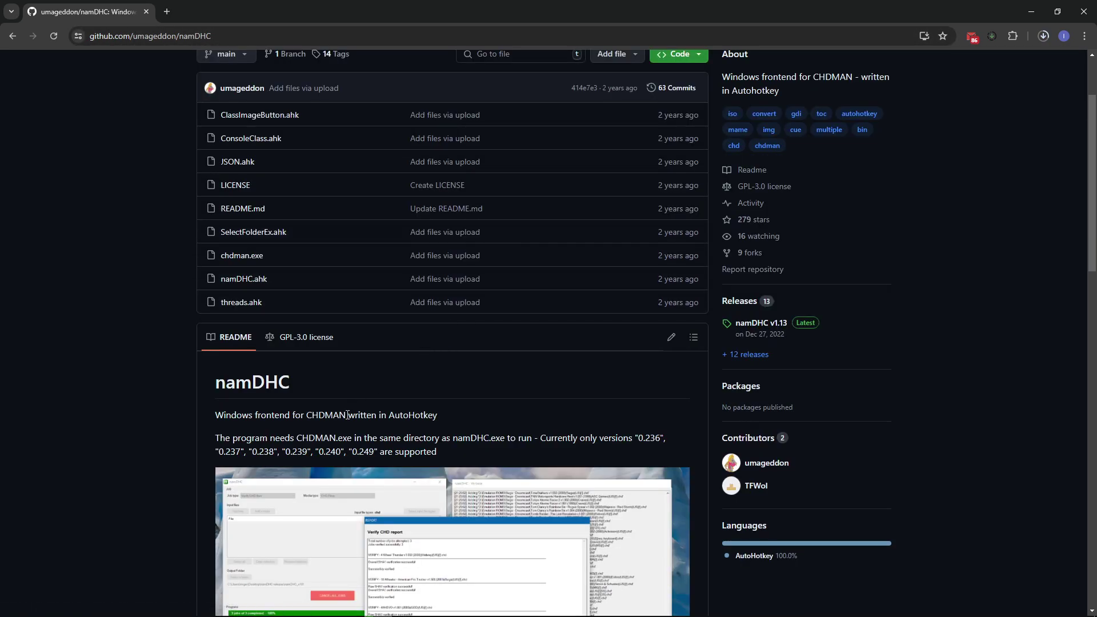
{"action": "scroll", "coordinate": [475, 354], "scroll_direction": "down", "scroll_amount": 1}
{"action": "scroll", "coordinate": [476, 355], "scroll_direction": "down", "scroll_amount": 2}
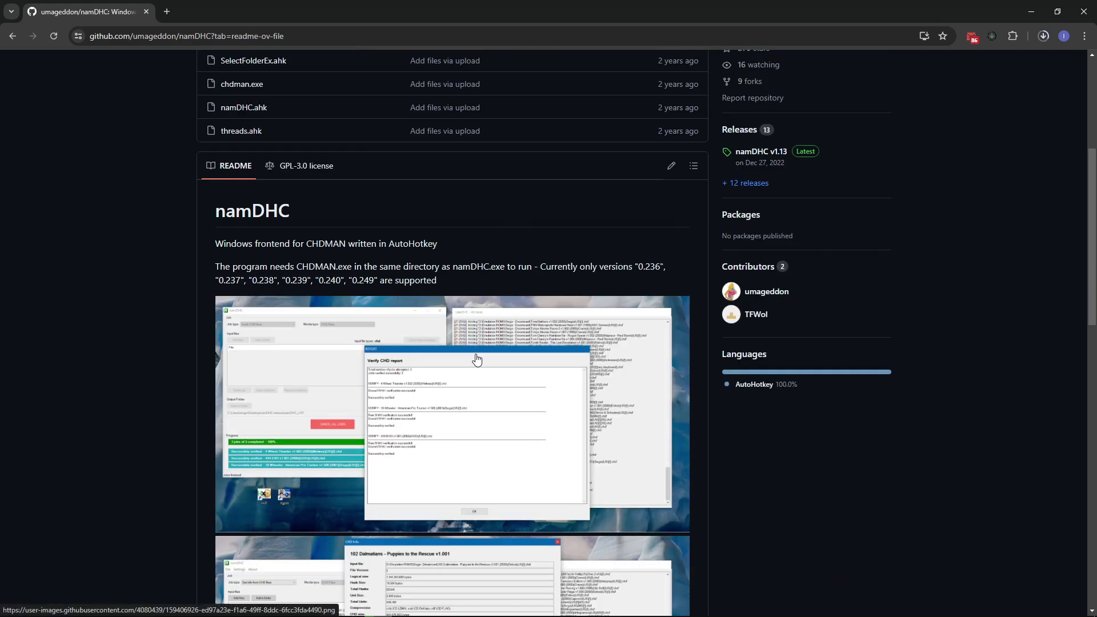
{"action": "left_click", "coordinate": [463, 390]}
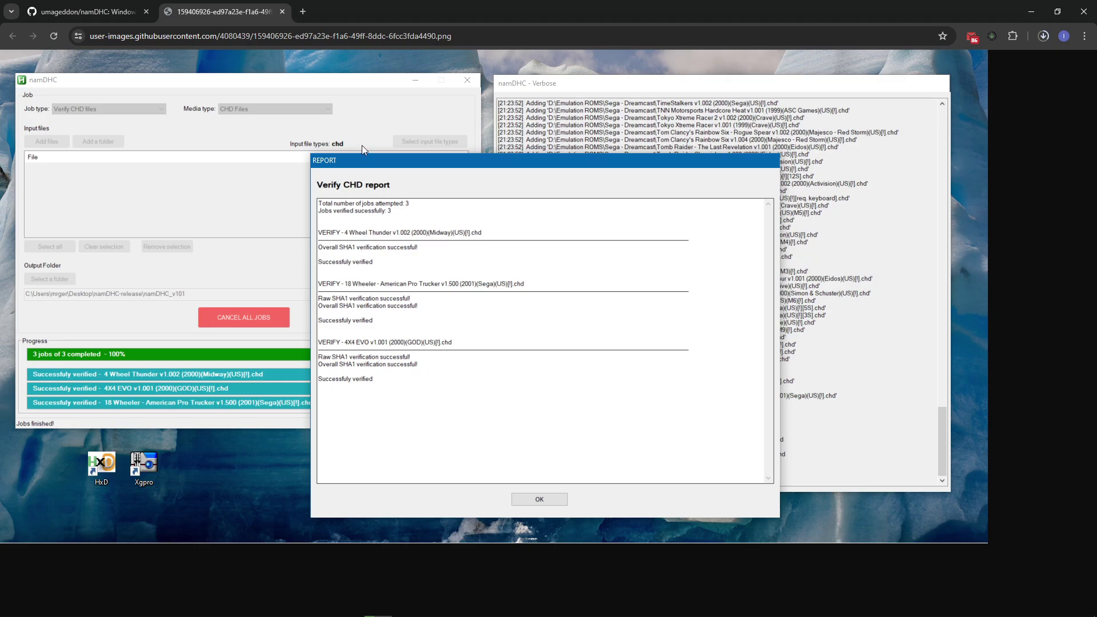
{"action": "left_click", "coordinate": [283, 12]}
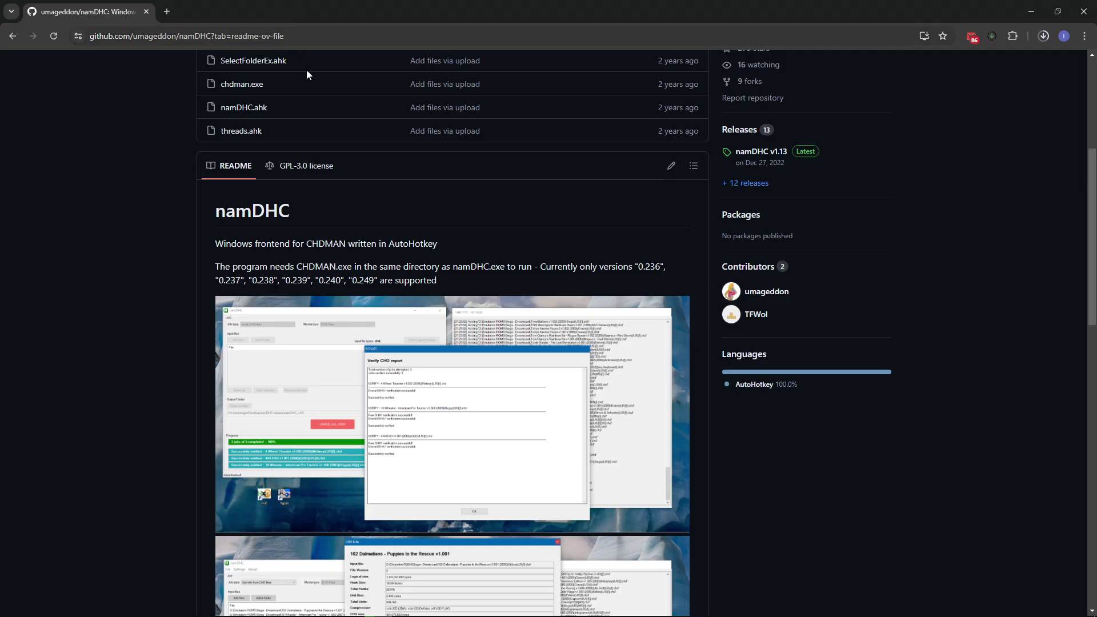
Go to the namDHC Releases page and scroll down to the assets, including namDHC_v113.zip
{"action": "scroll", "coordinate": [512, 212], "scroll_direction": "up", "scroll_amount": 1}
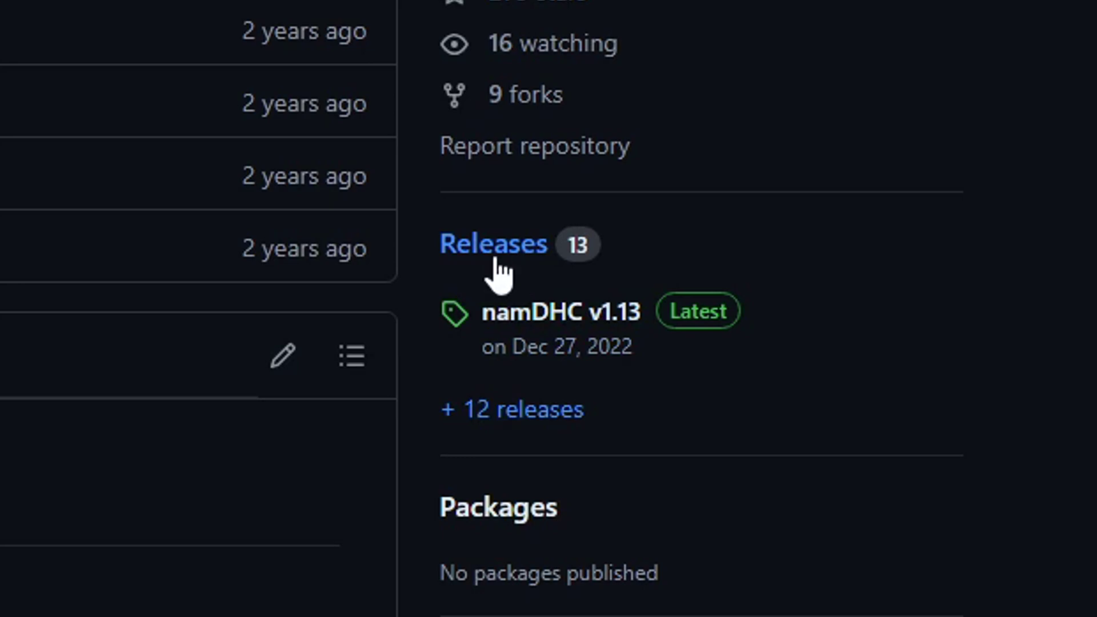
{"action": "left_click", "coordinate": [500, 252]}
{"action": "scroll", "coordinate": [495, 269], "scroll_direction": "down", "scroll_amount": 1}
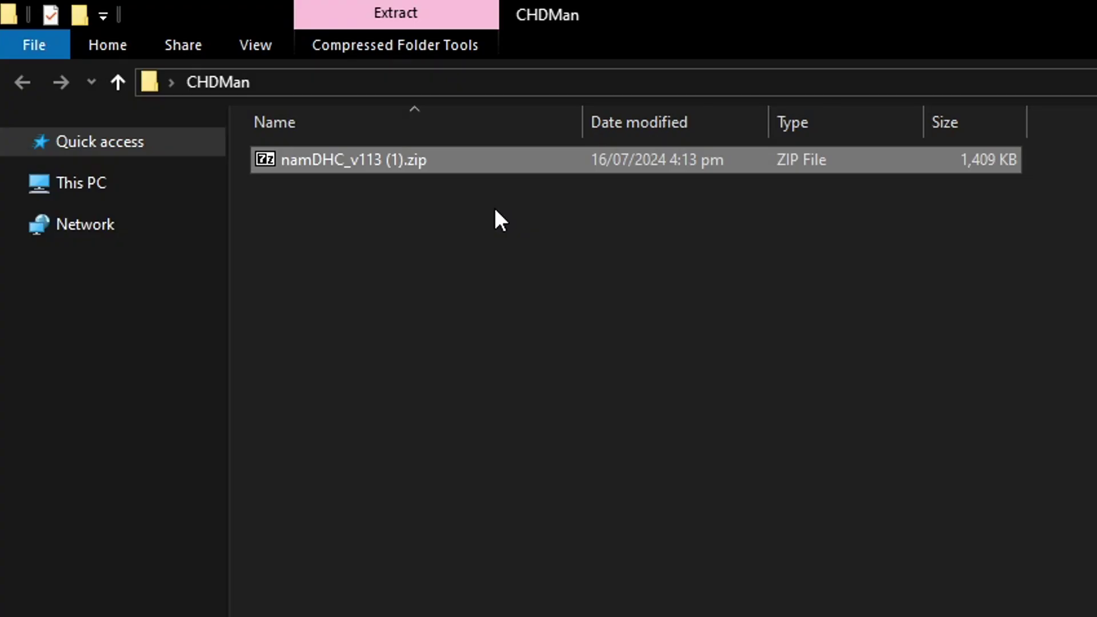
Extract the namDHC zip into the CHDMan folder with 7-Zip's Extract Here
{"action": "right_click", "coordinate": [392, 163]}
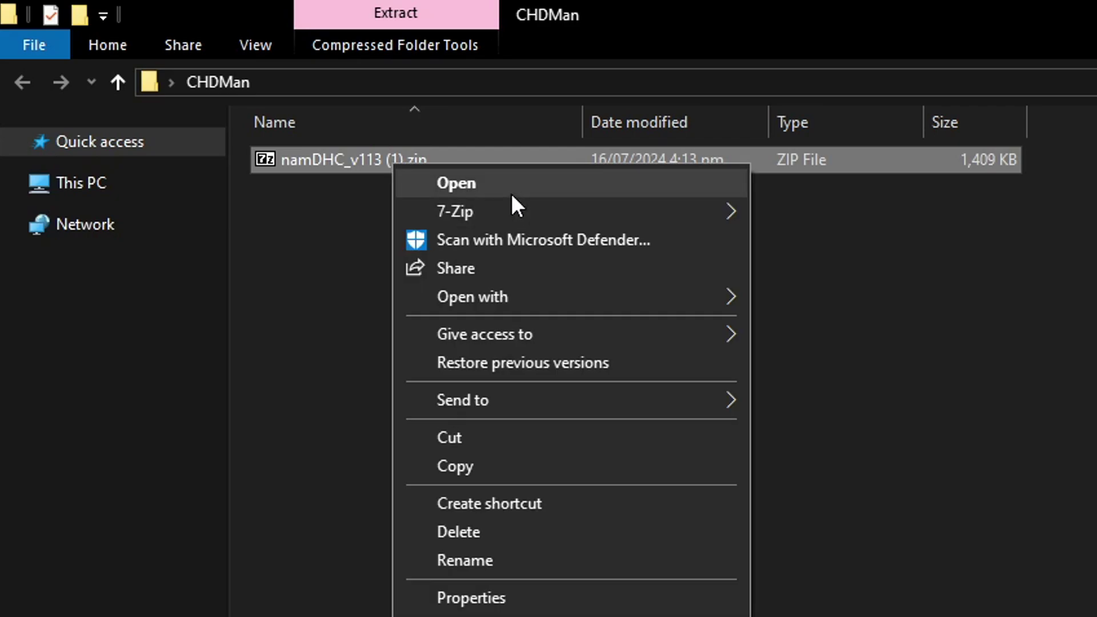
{"action": "left_click", "coordinate": [356, 185]}
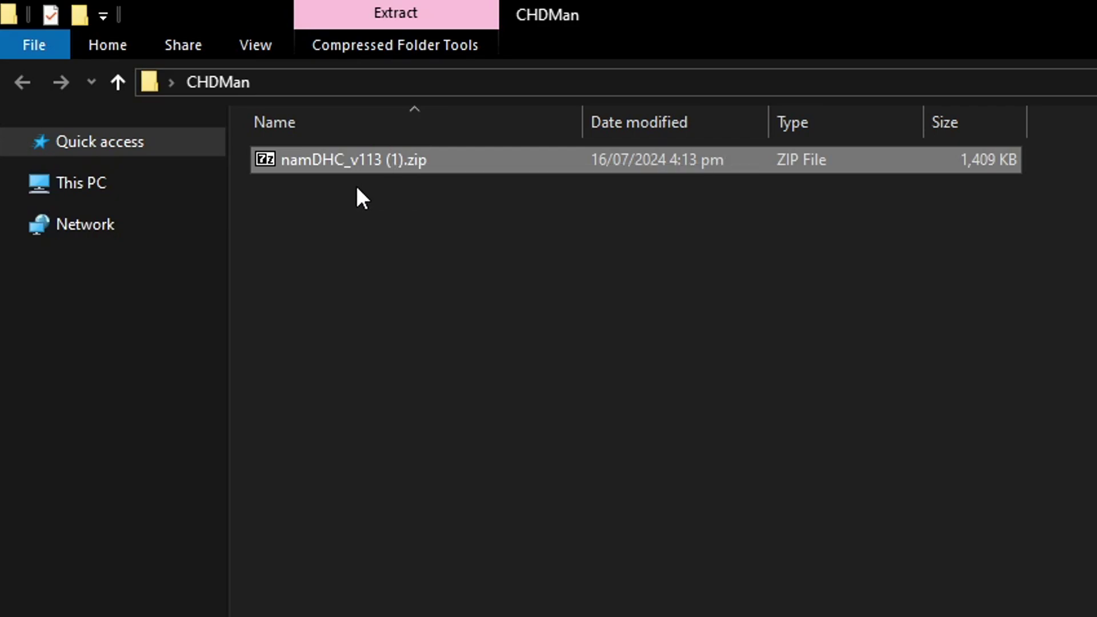
{"action": "left_click", "coordinate": [430, 161]}
{"action": "right_click", "coordinate": [430, 161]}
{"action": "mouse_move", "coordinate": [501, 208]}
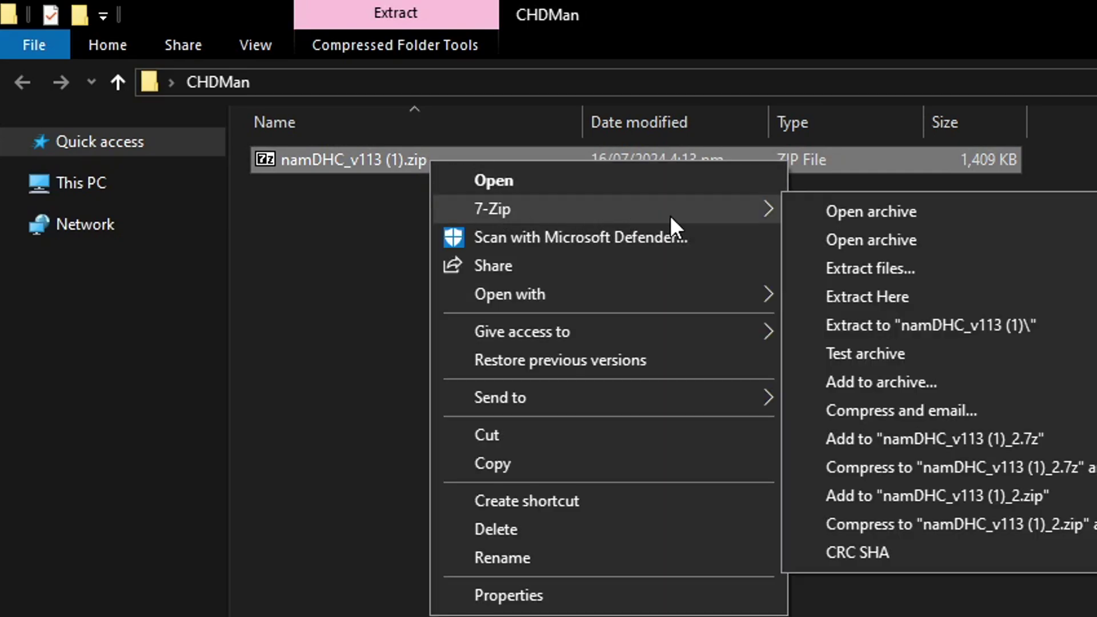
{"action": "left_click", "coordinate": [870, 304]}
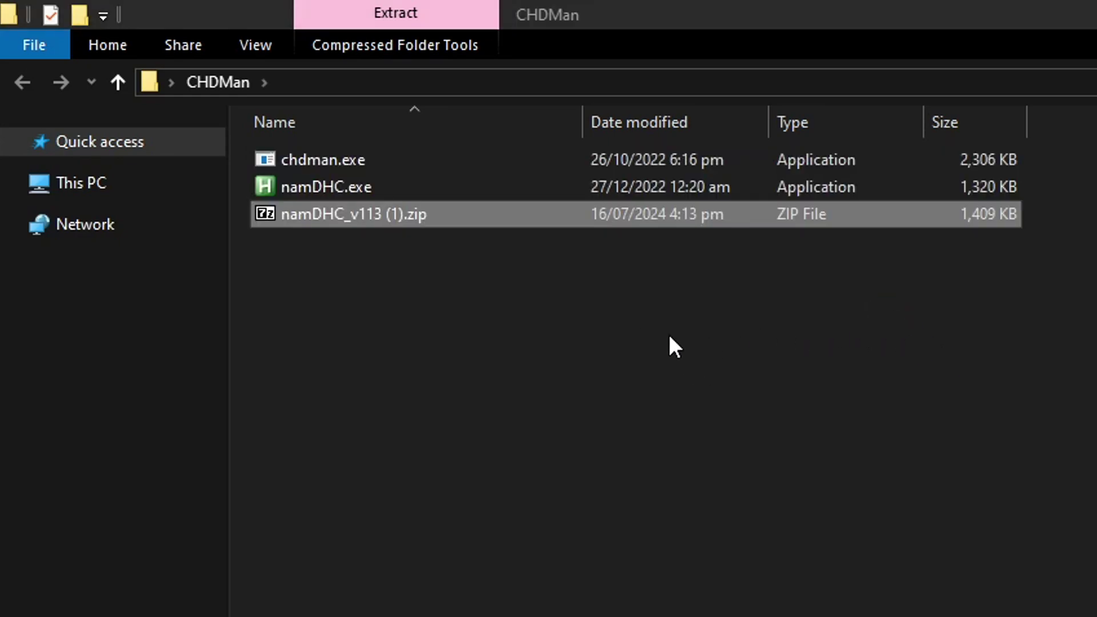
Delete the downloaded zip and launch namDHC.exe
{"action": "mouse_move", "coordinate": [372, 187]}
{"action": "key", "text": "Delete"}
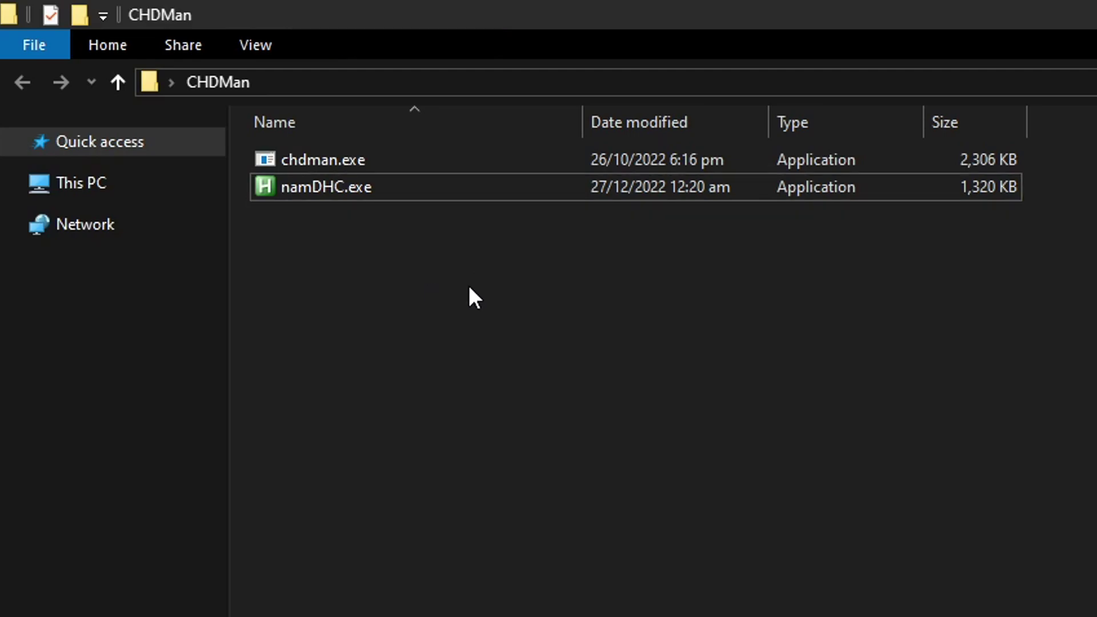
{"action": "left_click", "coordinate": [327, 203]}
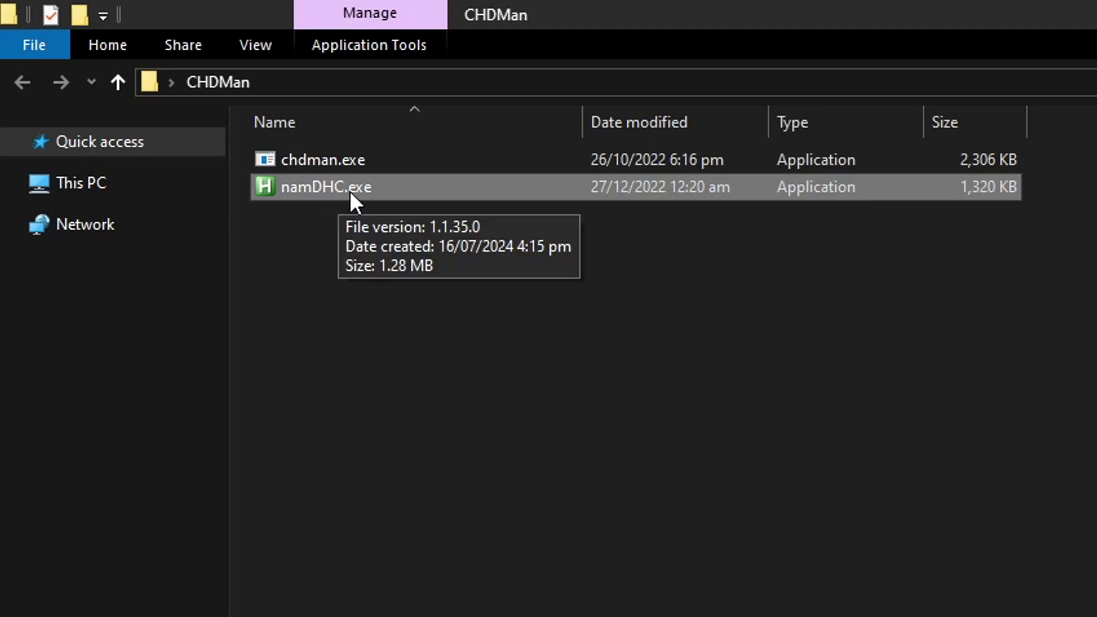
{"action": "double_click", "coordinate": [382, 190]}
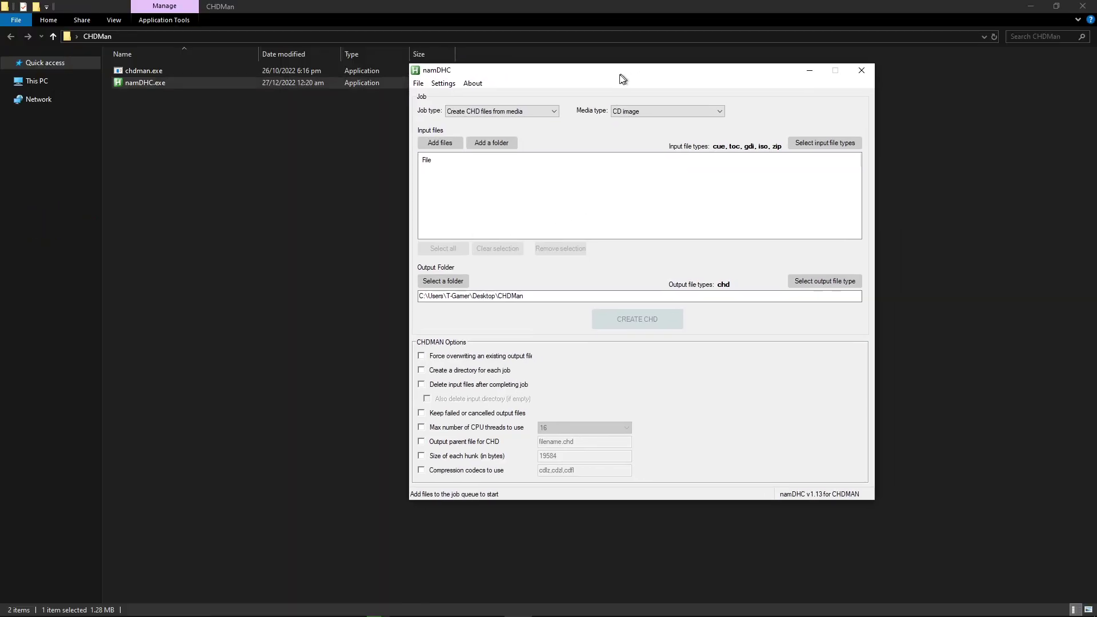
Set Settings > Number of jobs to run concurrently to 1
{"action": "left_click_drag", "start_coordinate": [623, 78], "coordinate": [531, 115]}
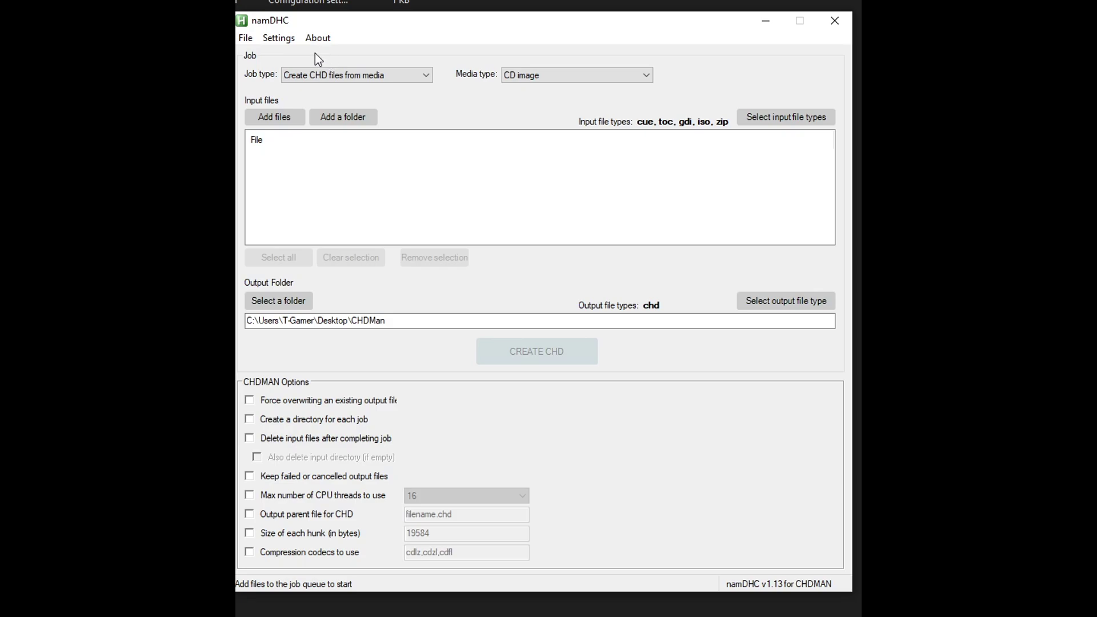
{"action": "left_click", "coordinate": [279, 40]}
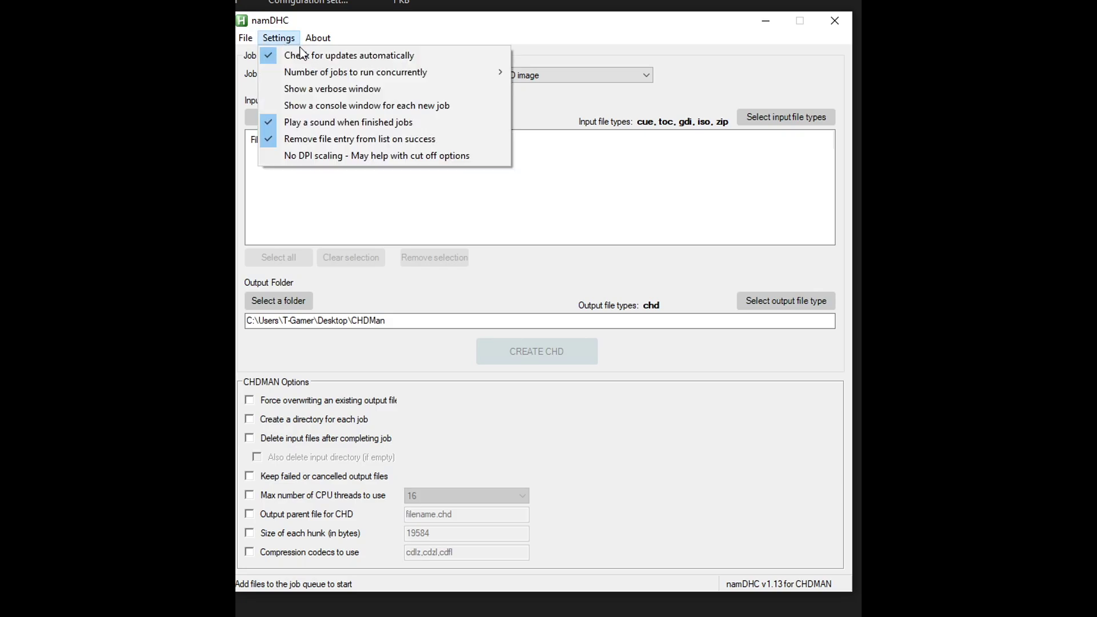
{"action": "mouse_move", "coordinate": [323, 71]}
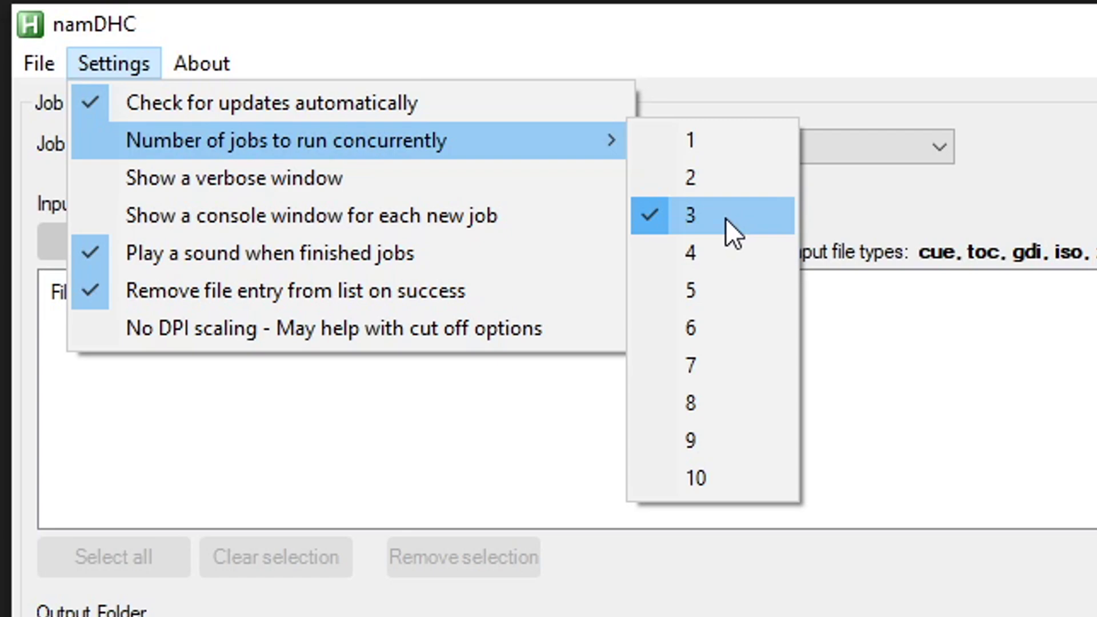
{"action": "left_click", "coordinate": [719, 152]}
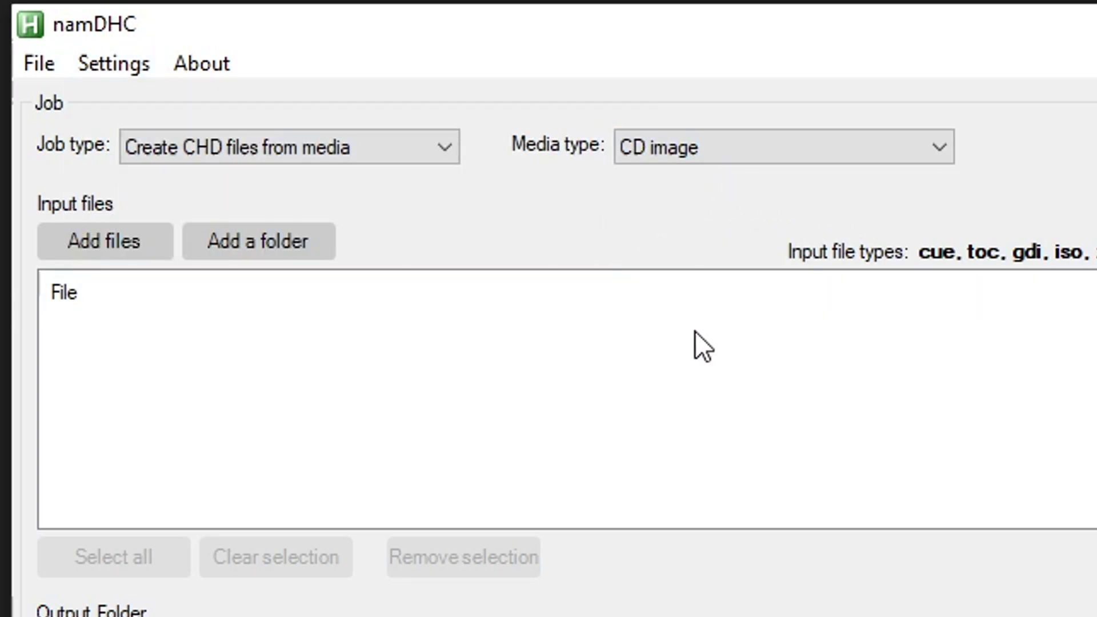
Uncheck 'Play a sound when finished jobs' in Settings and confirm it stays unchecked
{"action": "left_click", "coordinate": [116, 71]}
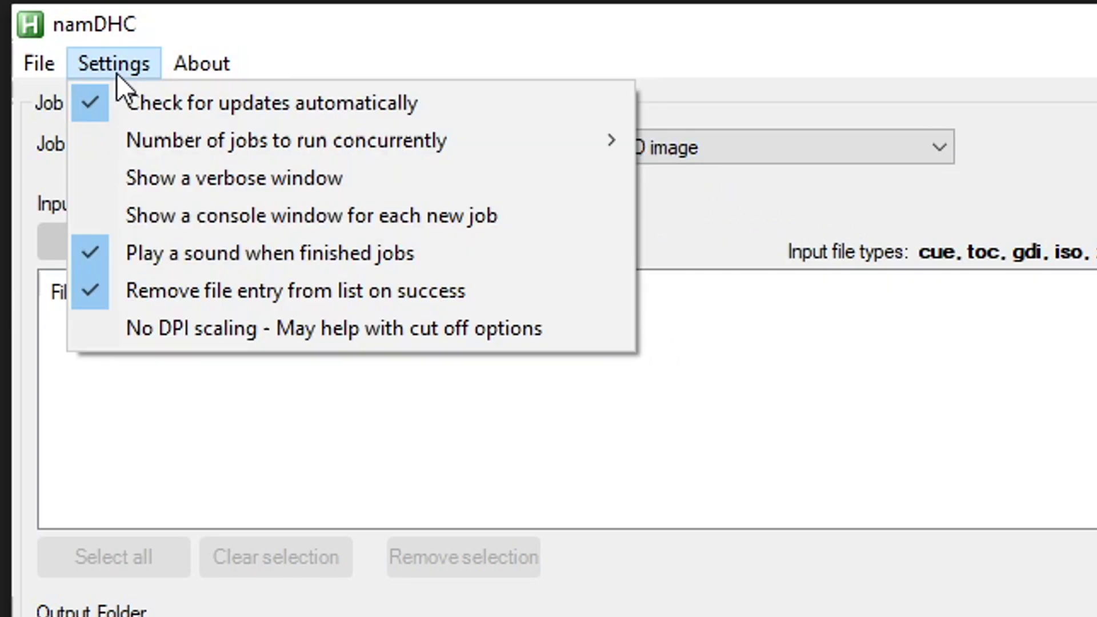
{"action": "mouse_move", "coordinate": [345, 149]}
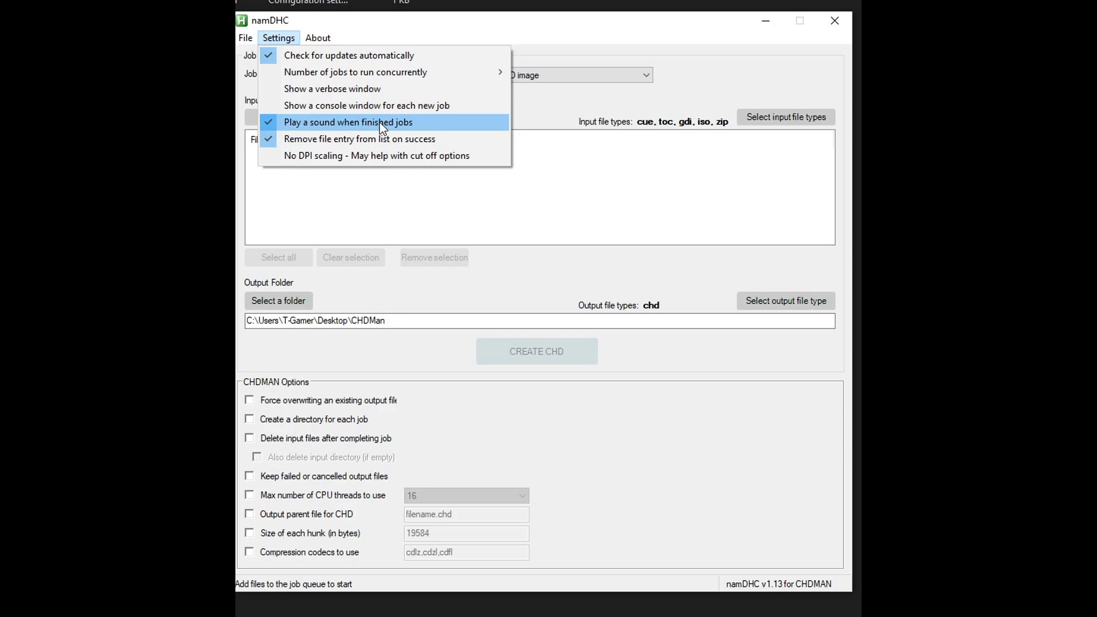
{"action": "left_click", "coordinate": [323, 123]}
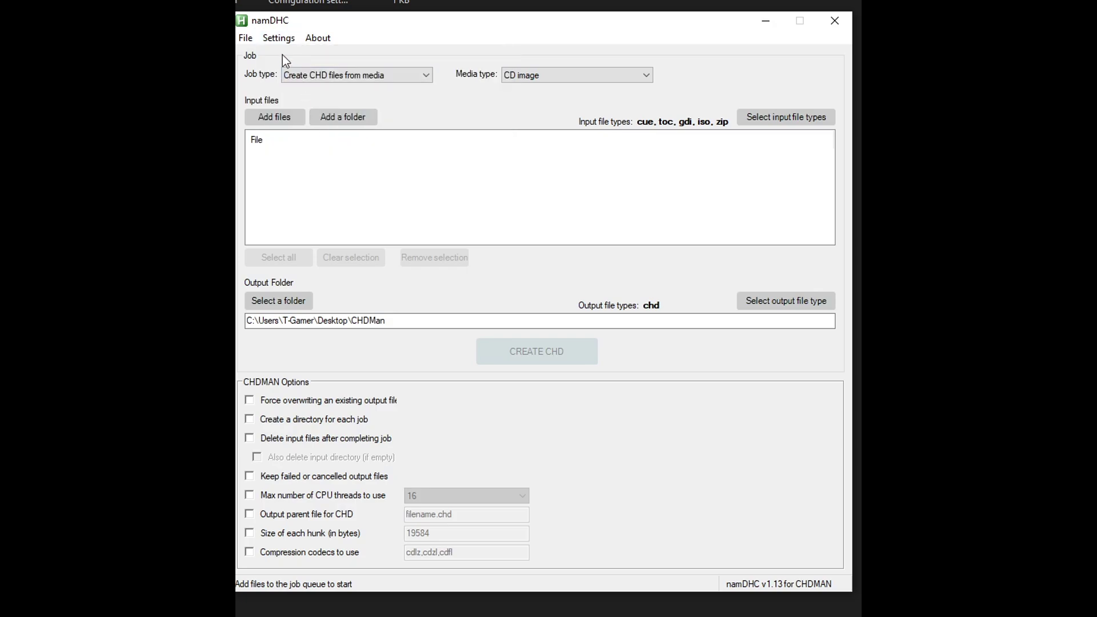
{"action": "left_click", "coordinate": [279, 38]}
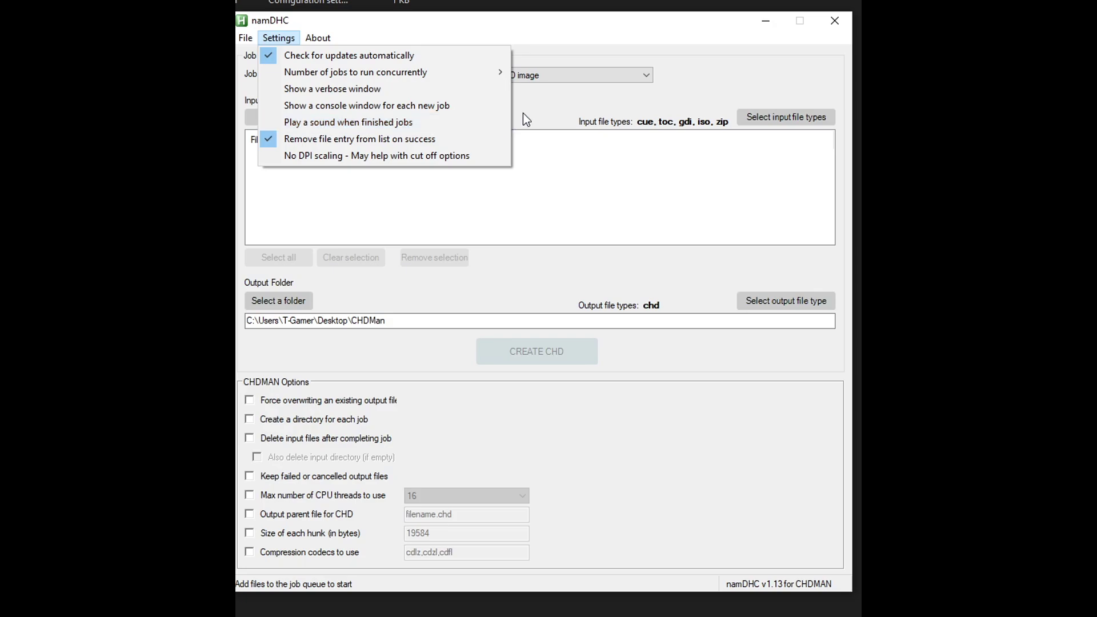
{"action": "left_click", "coordinate": [541, 106]}
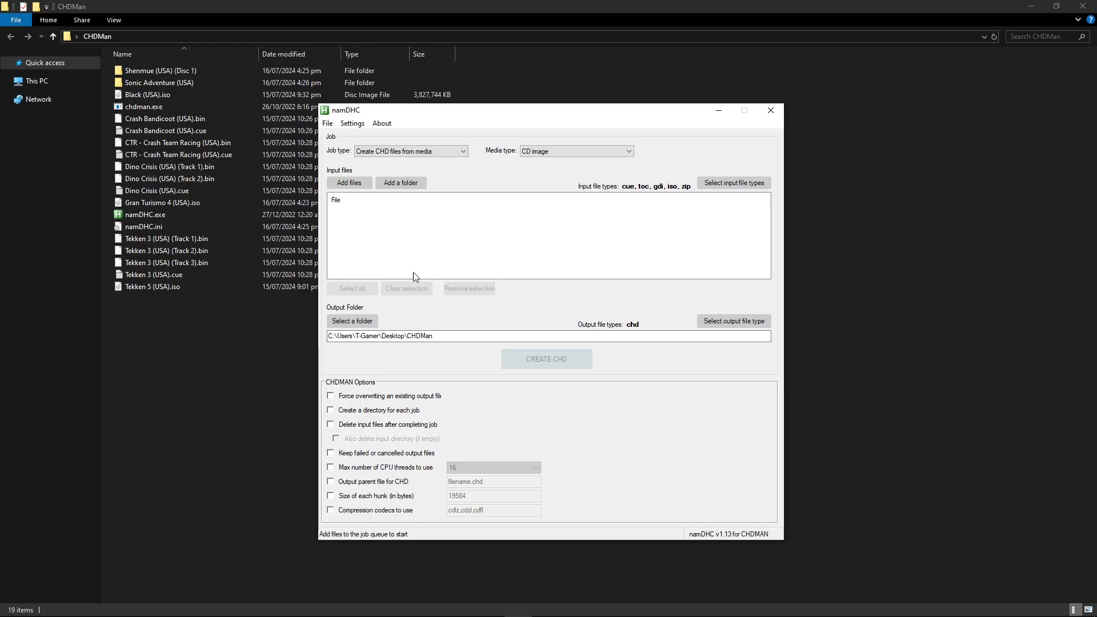
{"action": "left_click", "coordinate": [280, 315]}
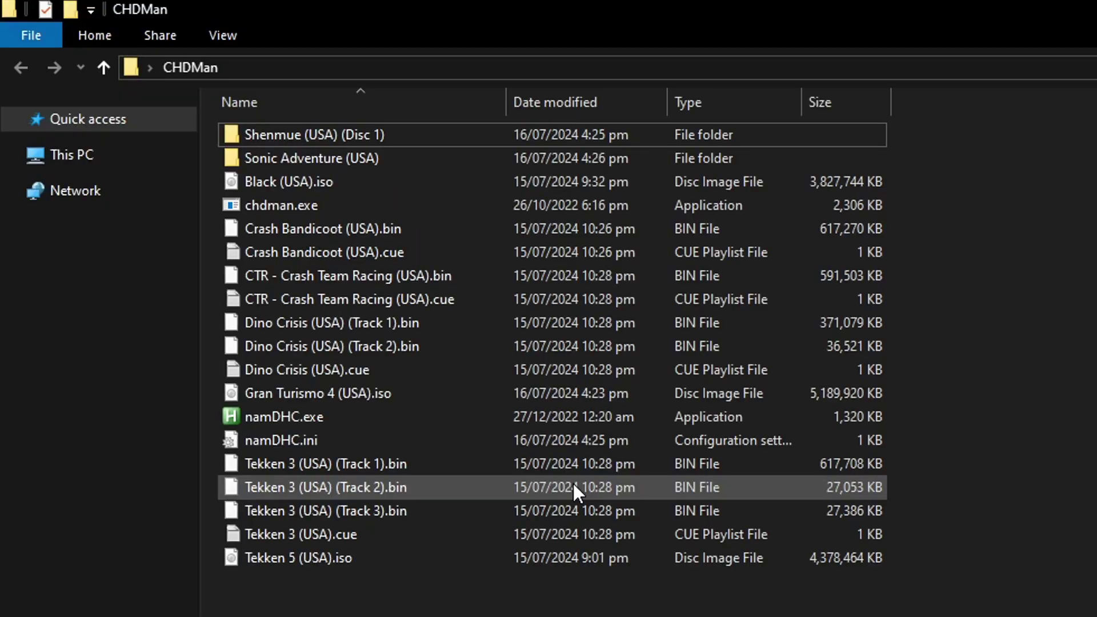
{"action": "left_click", "coordinate": [450, 392]}
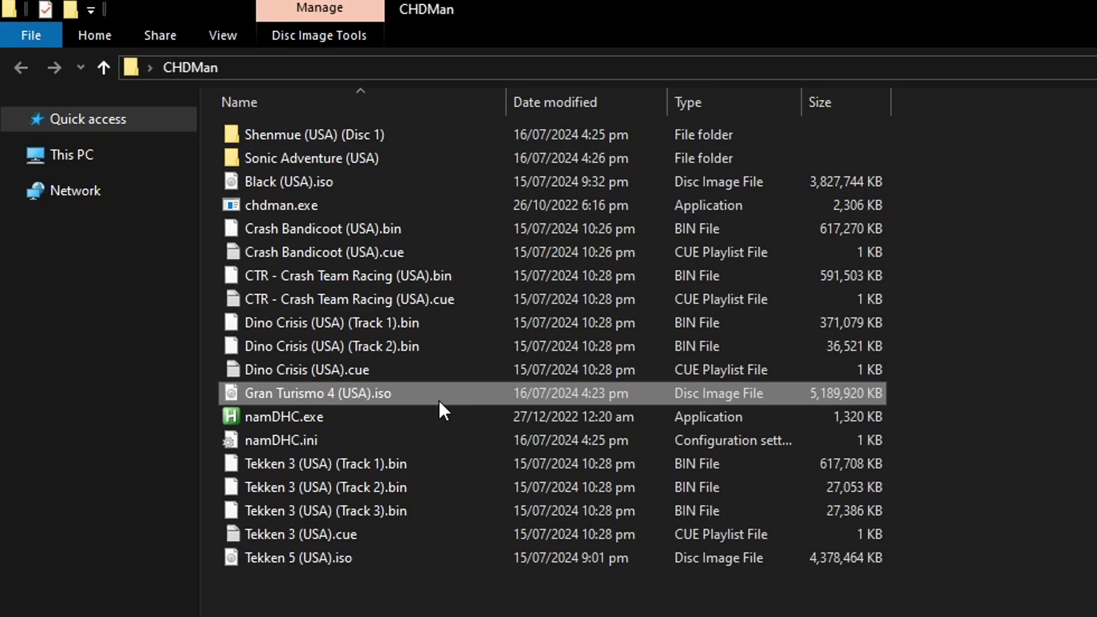
{"action": "left_click", "coordinate": [437, 468]}
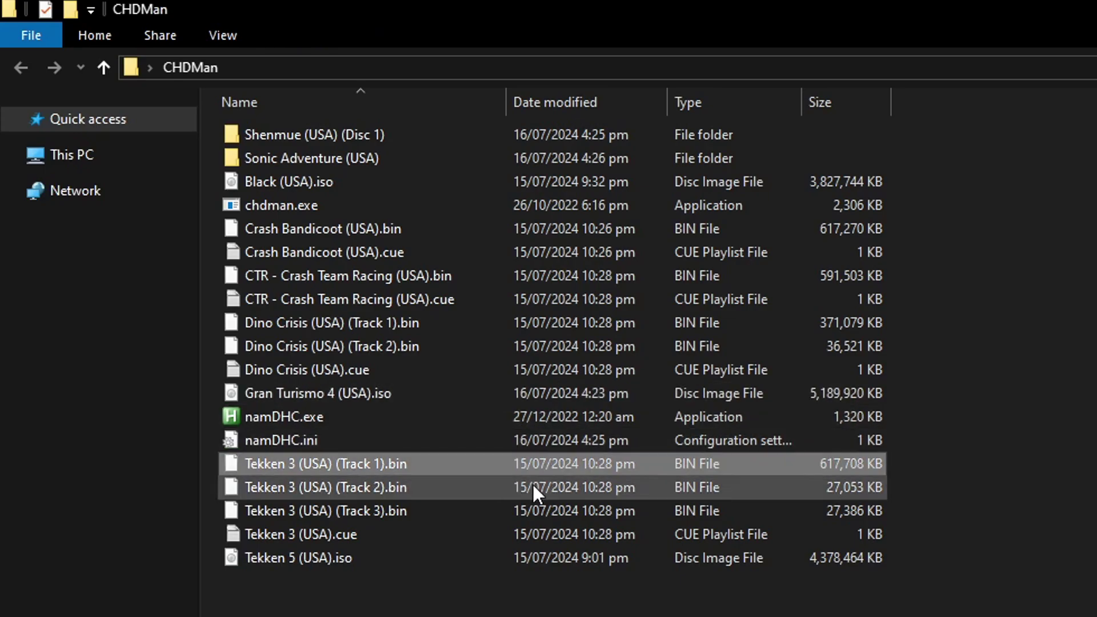
{"action": "left_click_drag", "start_coordinate": [914, 473], "coordinate": [807, 509]}
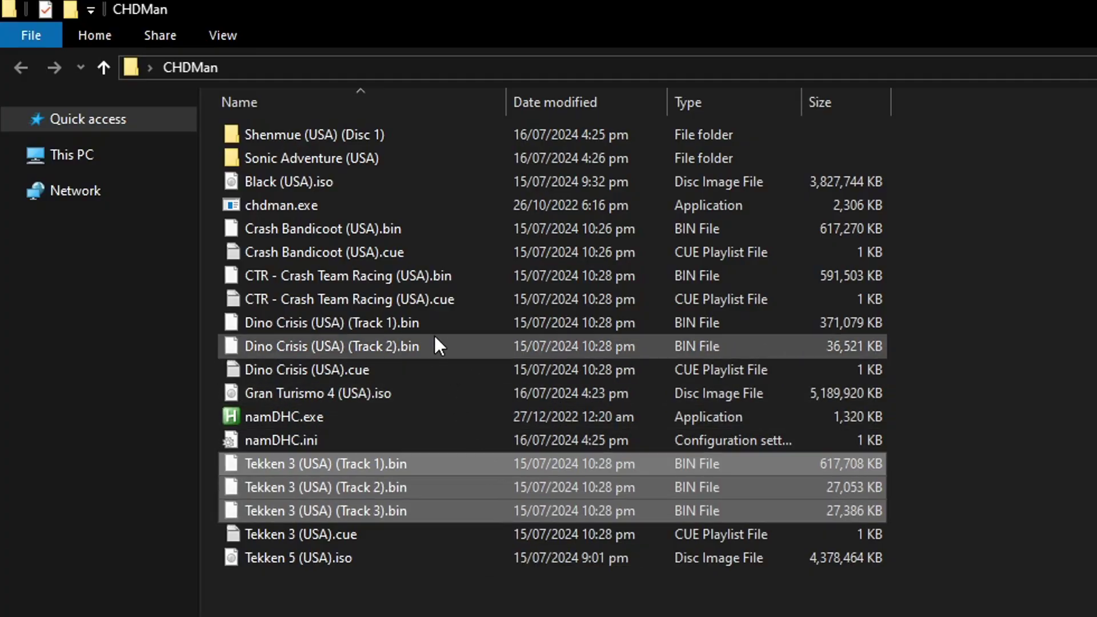
{"action": "left_click", "coordinate": [394, 534], "text": "ctrl"}
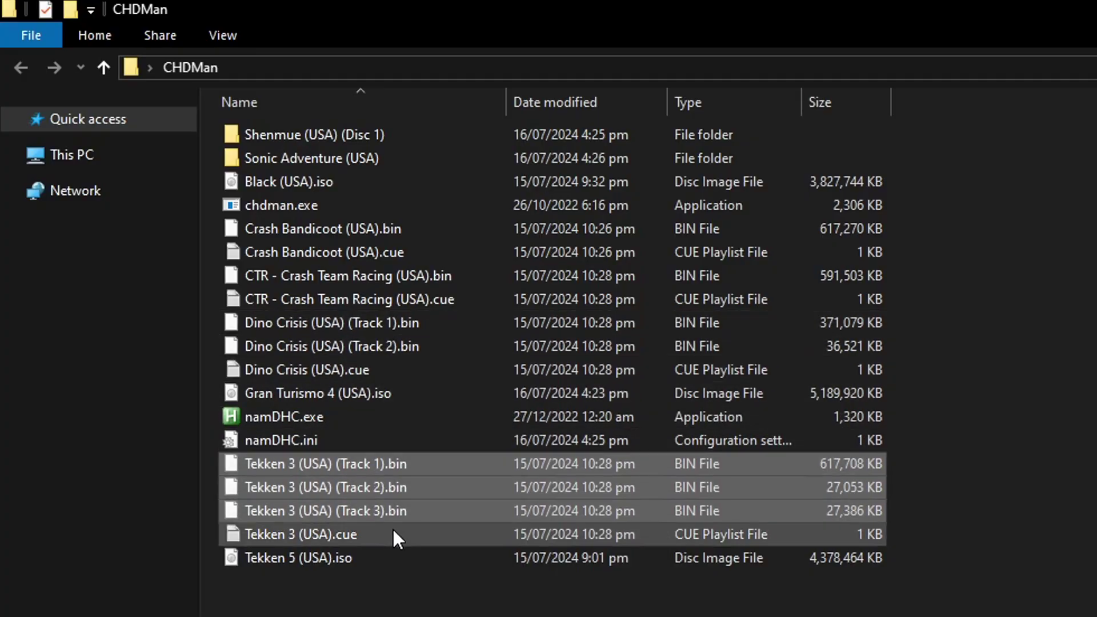
{"action": "left_click", "coordinate": [393, 532]}
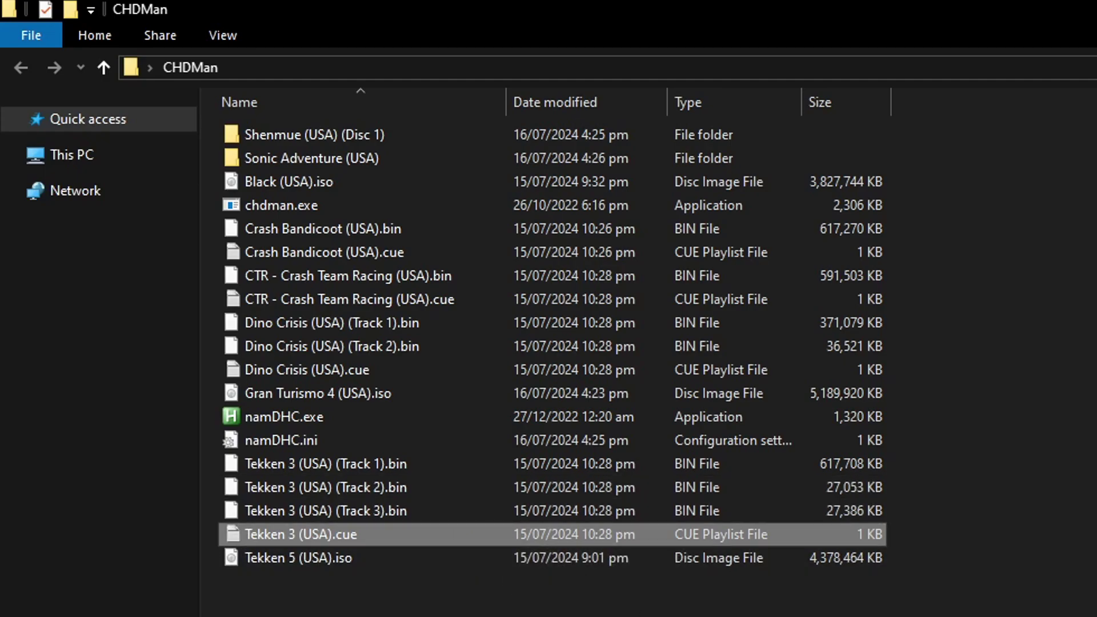
{"action": "left_click", "coordinate": [534, 584]}
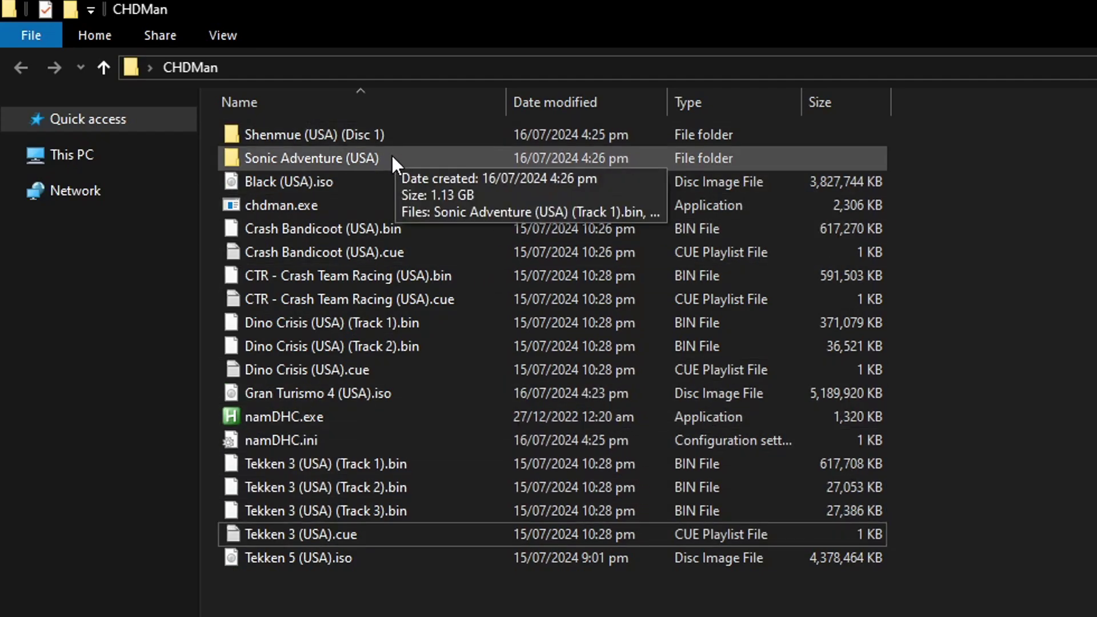
{"action": "left_click", "coordinate": [446, 135]}
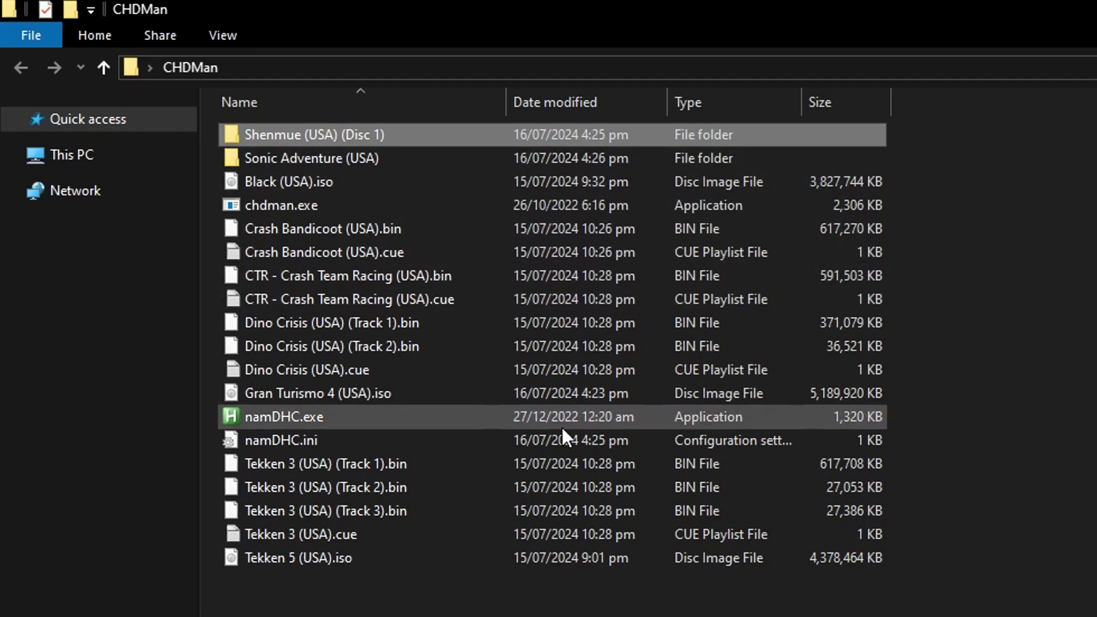
{"action": "double_click", "coordinate": [420, 136]}
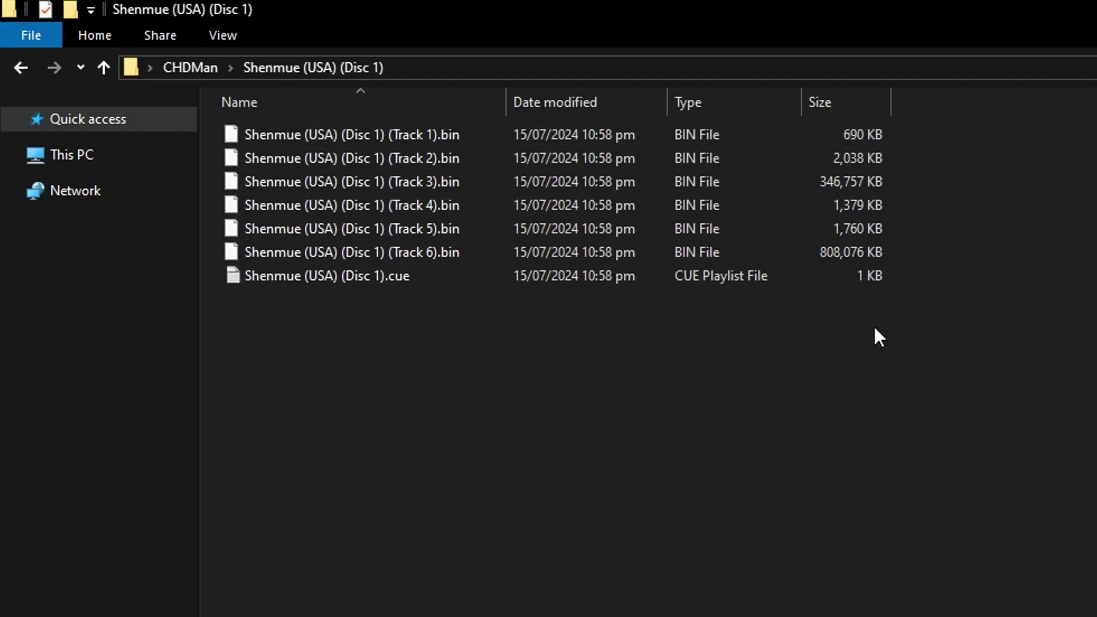
{"action": "left_click", "coordinate": [195, 68]}
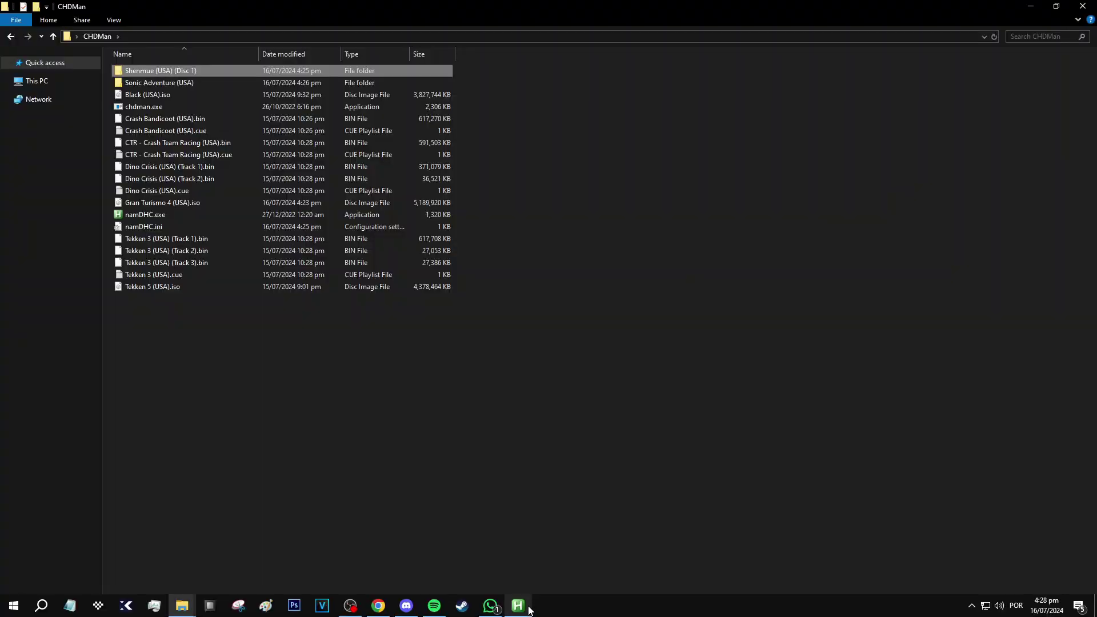
{"action": "left_click", "coordinate": [517, 604]}
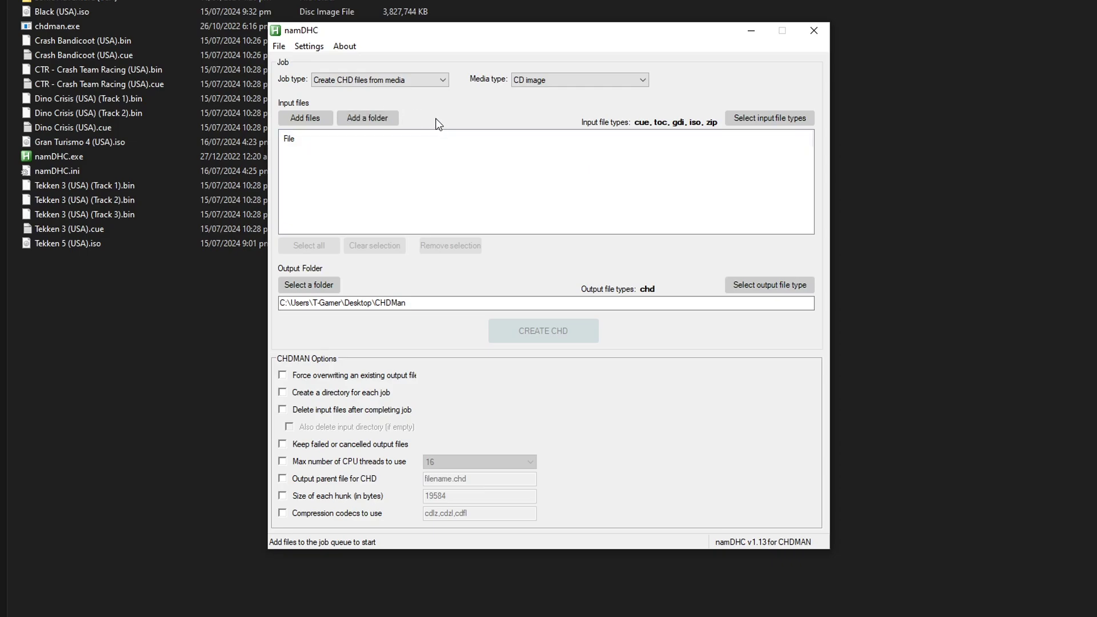
Use 'Add a folder' to bring in the CHDMan folder's game images as jobs
{"action": "left_click", "coordinate": [375, 121]}
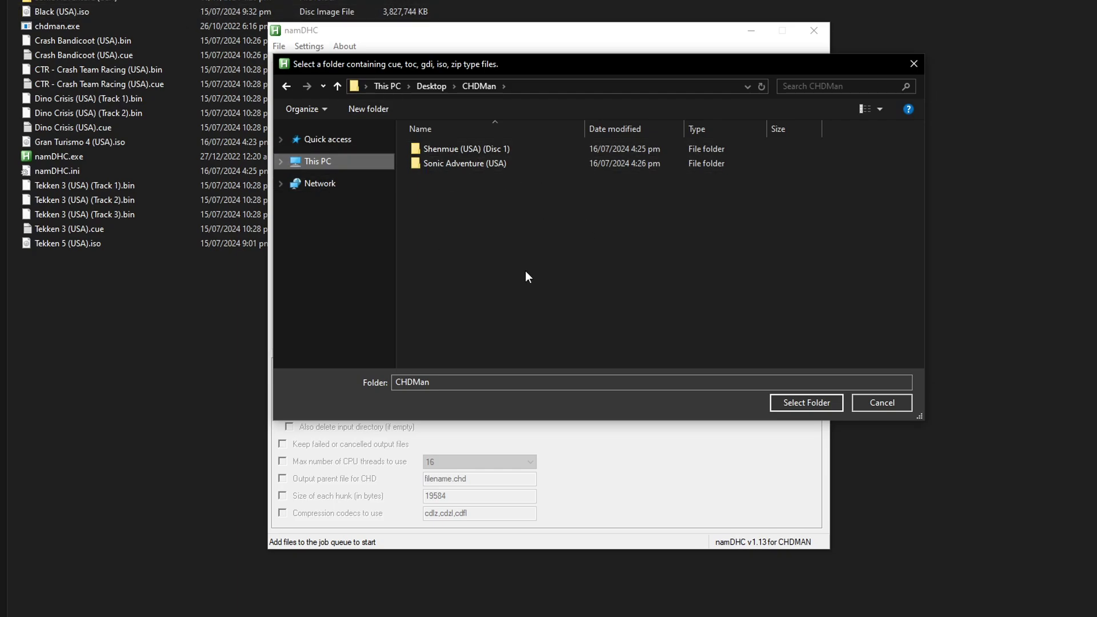
{"action": "left_click", "coordinate": [802, 404]}
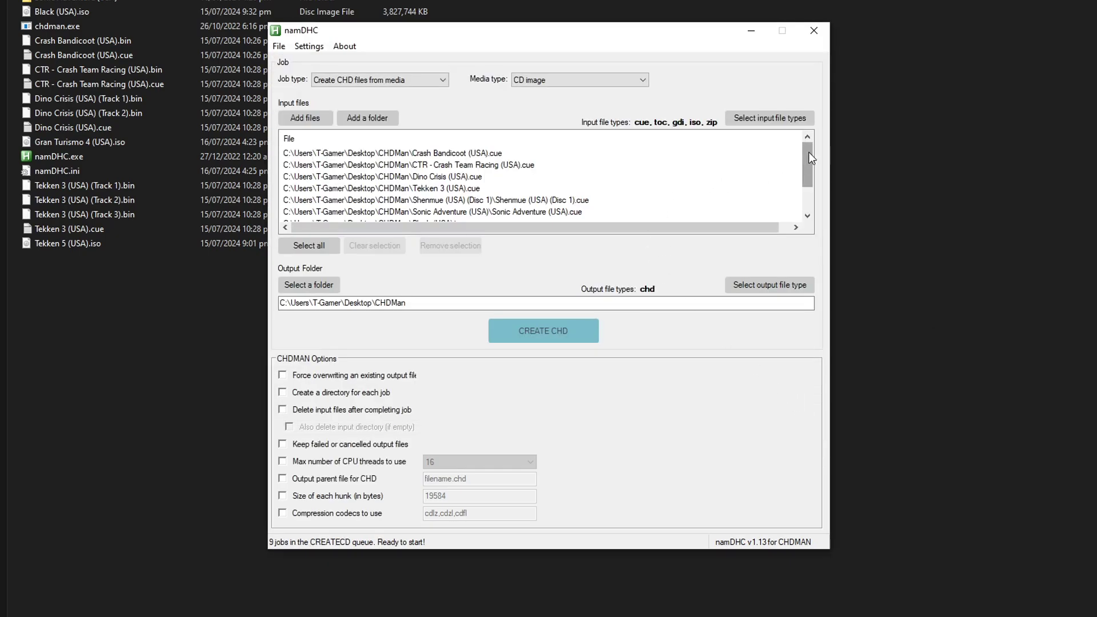
Tick 'Max number of CPU threads to use' and open its thread-count dropdown
{"action": "left_click_drag", "start_coordinate": [808, 152], "coordinate": [804, 176]}
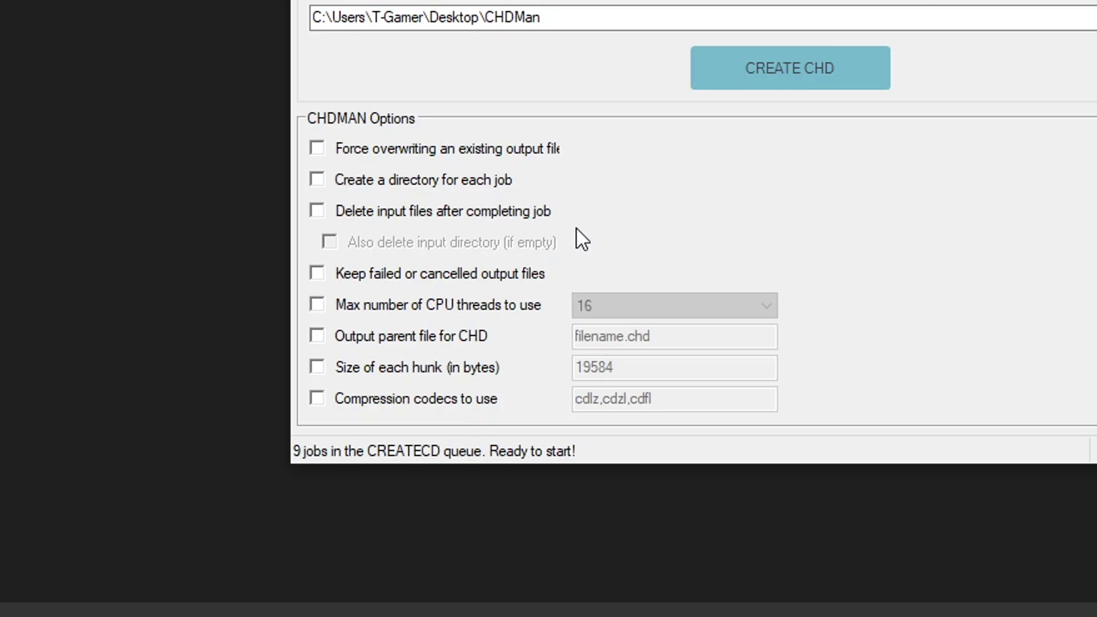
{"action": "left_click", "coordinate": [375, 304]}
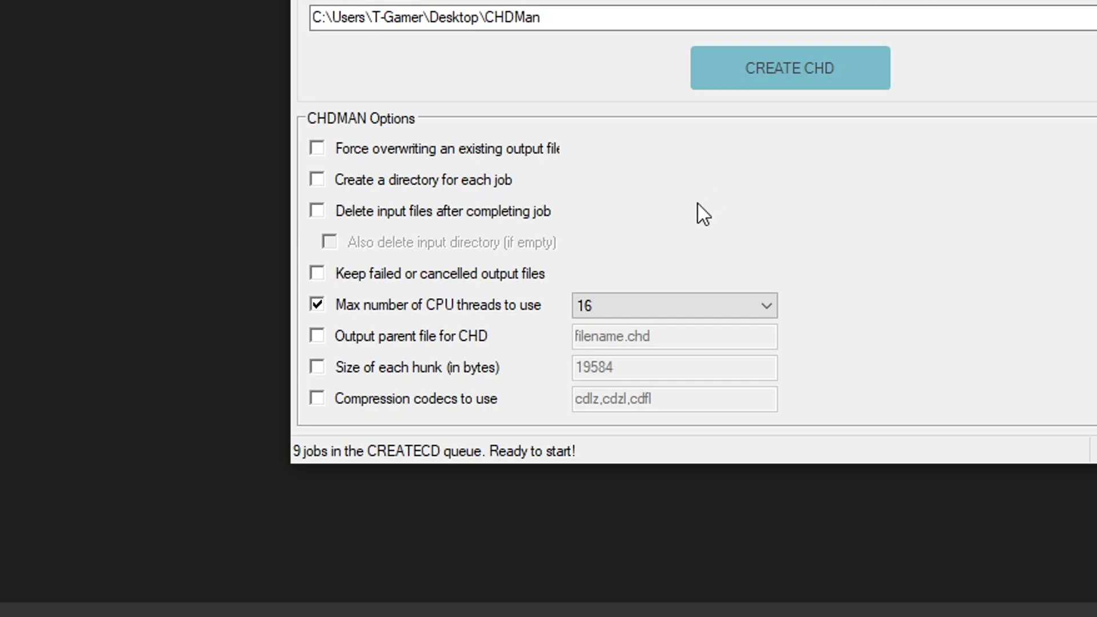
{"action": "left_click", "coordinate": [609, 306]}
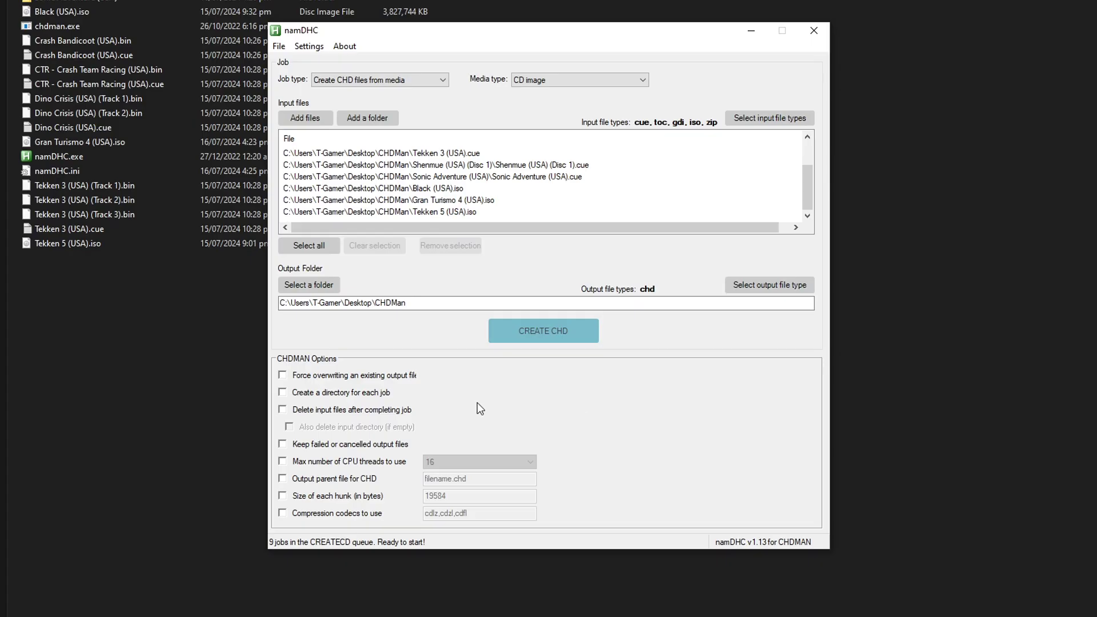
Run CREATE CHD on the nine queued jobs, then choose Yes to see the report
{"action": "left_click", "coordinate": [549, 339]}
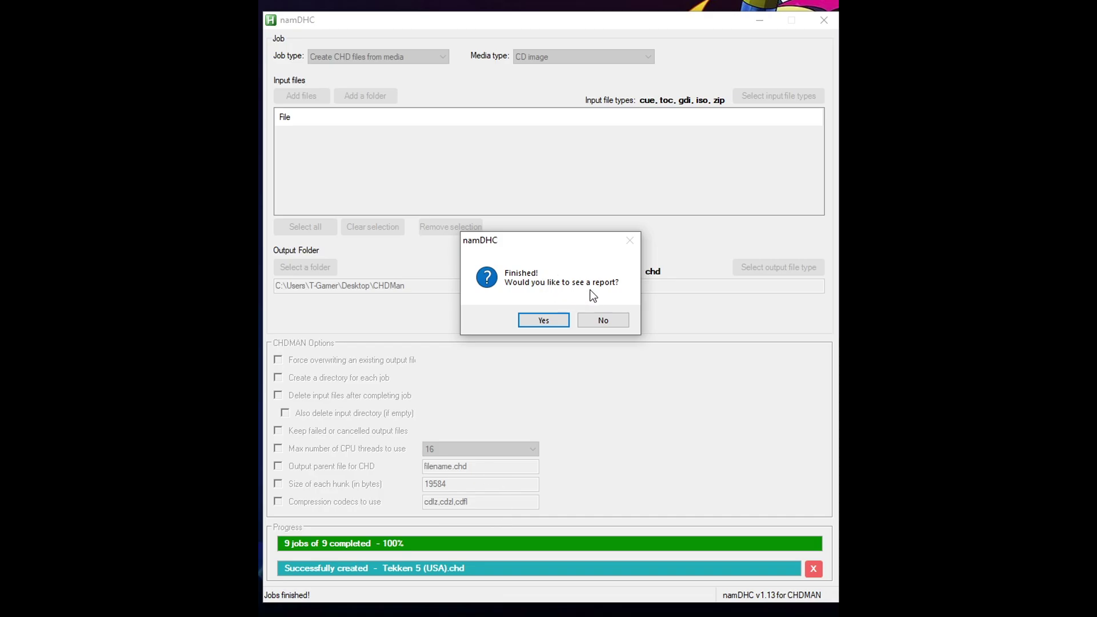
{"action": "left_click", "coordinate": [552, 321]}
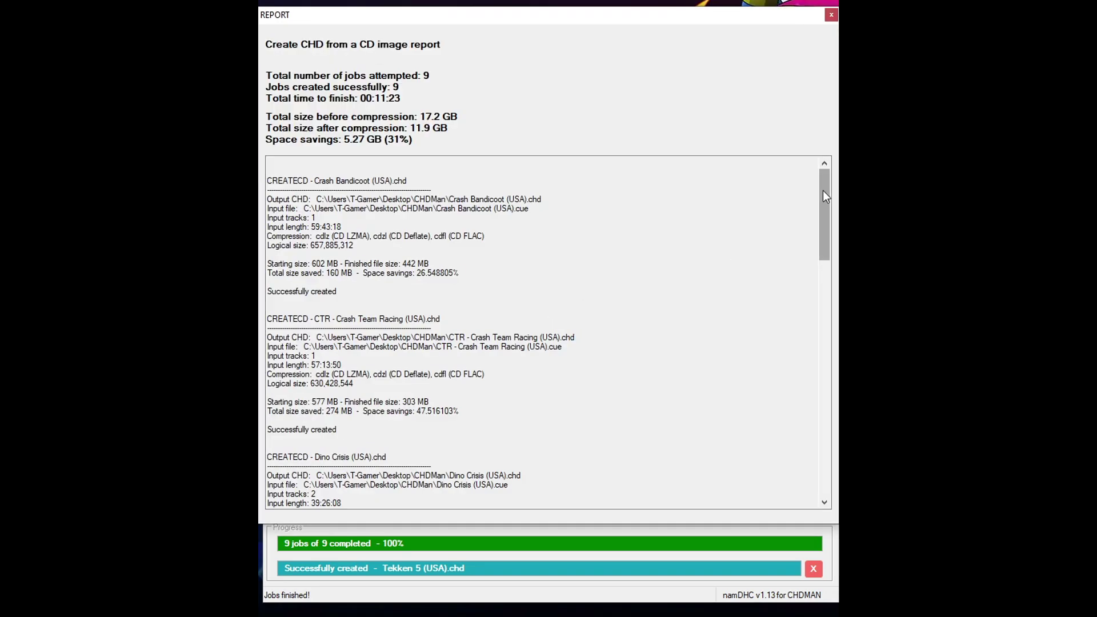
Scroll the REPORT's per-game results, e.g. Shenmue (USA) (Disc 1) from 1.10 GB to 395 MB
{"action": "left_click_drag", "start_coordinate": [824, 190], "coordinate": [832, 183]}
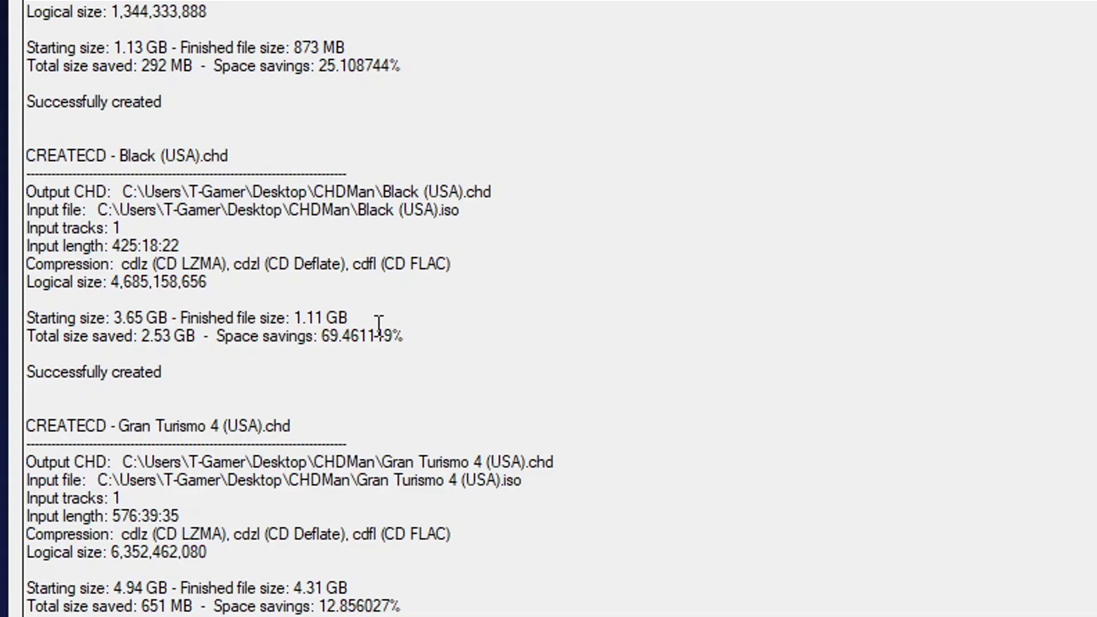
{"action": "scroll", "coordinate": [340, 332], "scroll_direction": "down", "scroll_amount": 1}
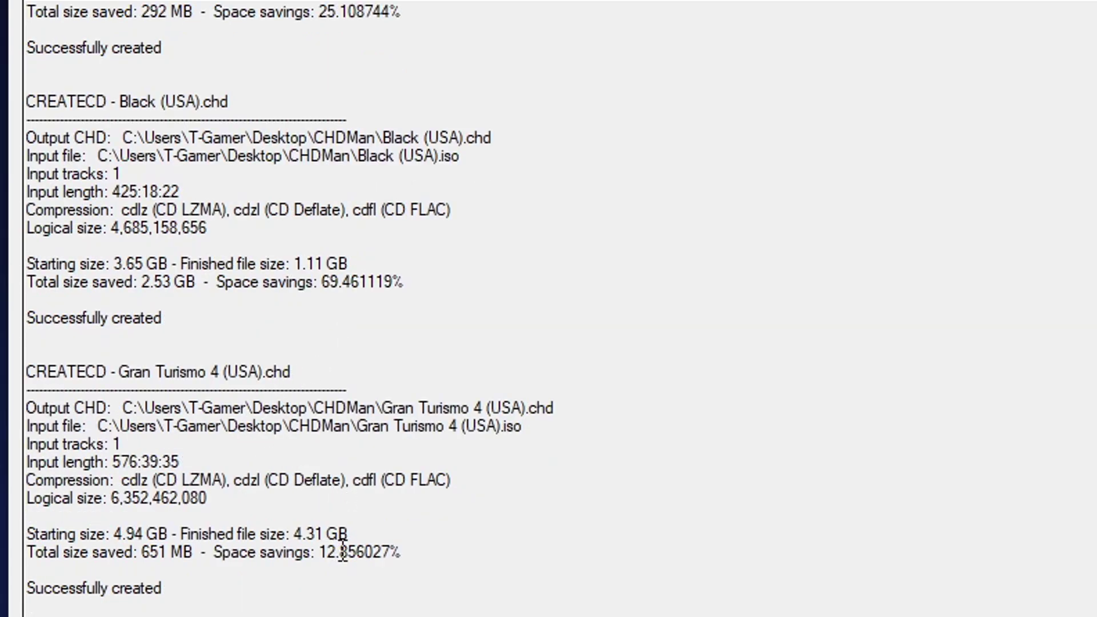
{"action": "scroll", "coordinate": [445, 551], "scroll_direction": "up", "scroll_amount": 10}
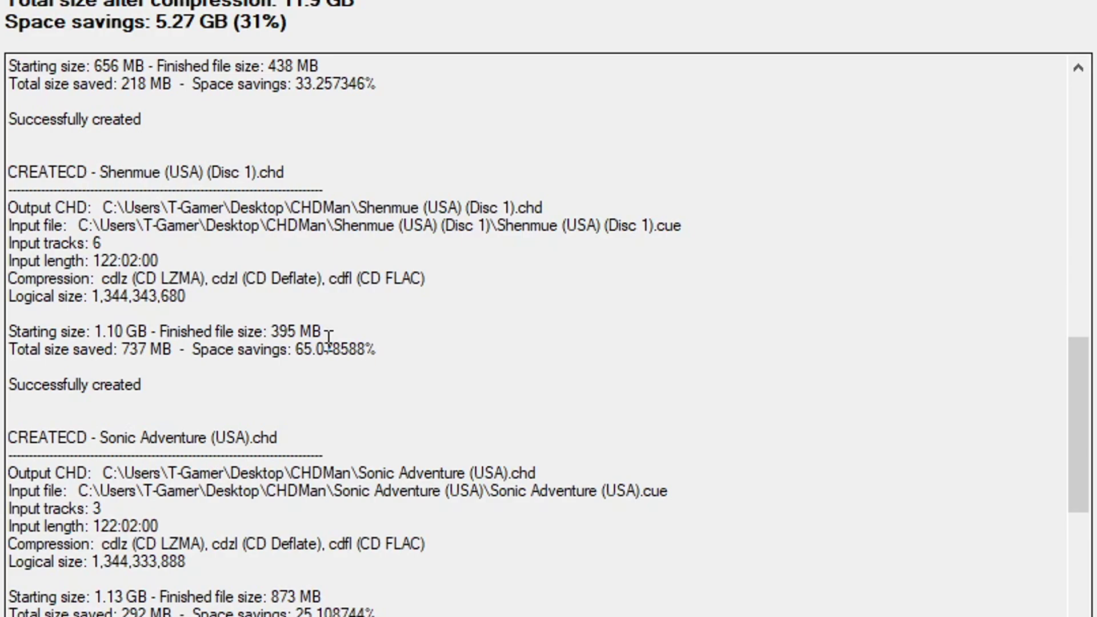
{"action": "scroll", "coordinate": [331, 341], "scroll_direction": "down", "scroll_amount": 2}
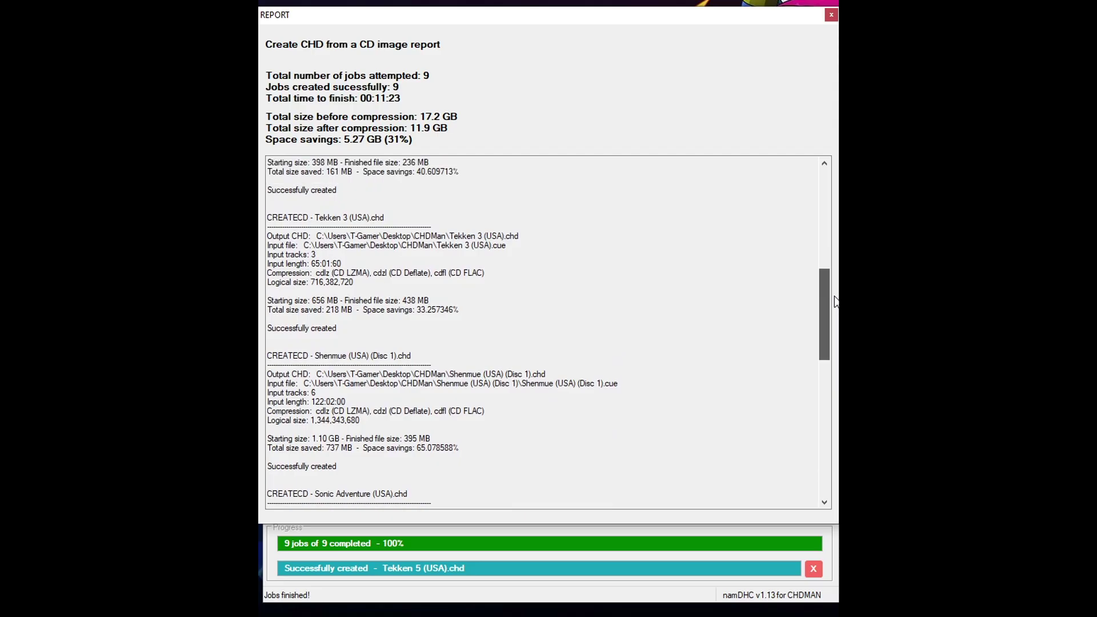
{"action": "scroll", "coordinate": [1096, 302], "scroll_direction": "up", "scroll_amount": 2}
{"action": "left_click_drag", "start_coordinate": [834, 286], "coordinate": [825, 190]}
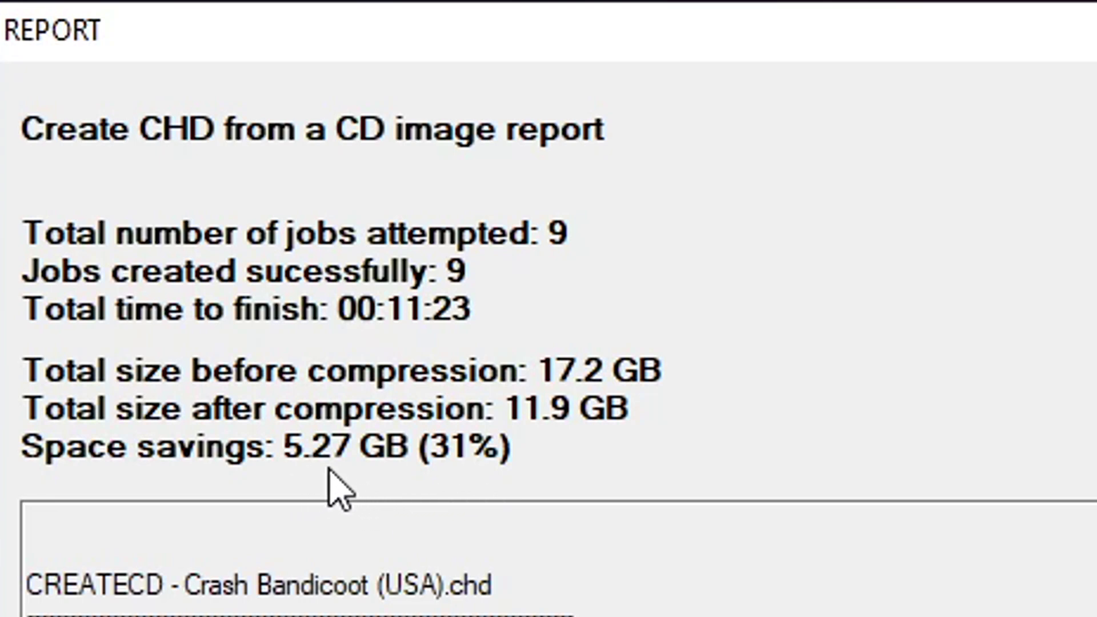
{"action": "scroll", "coordinate": [829, 234], "scroll_direction": "down", "scroll_amount": 10}
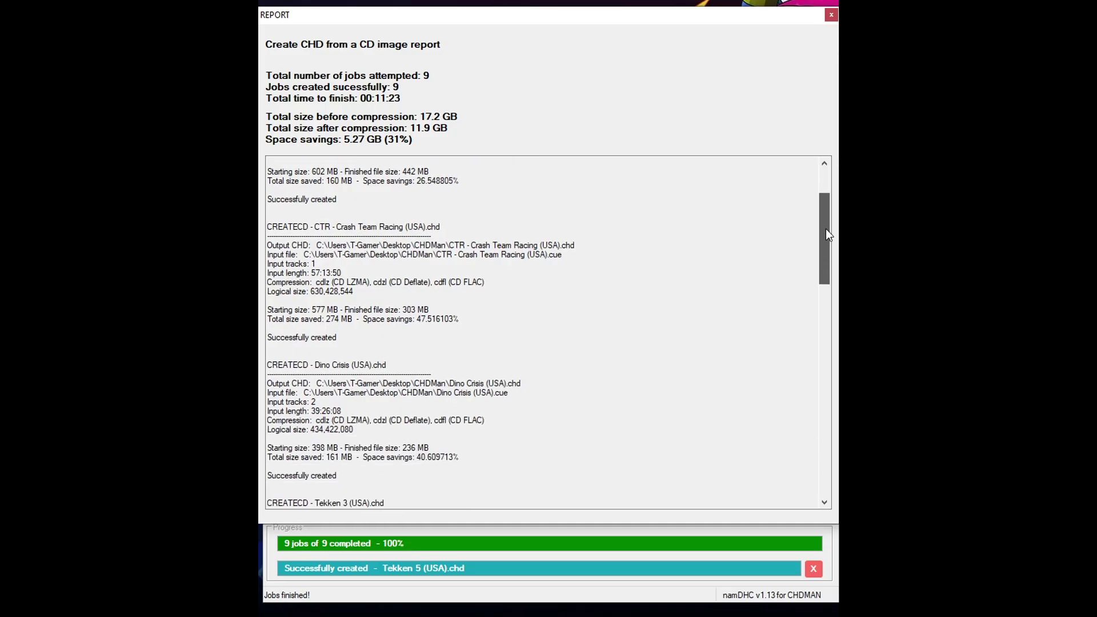
{"action": "left_click_drag", "start_coordinate": [826, 229], "coordinate": [828, 303]}
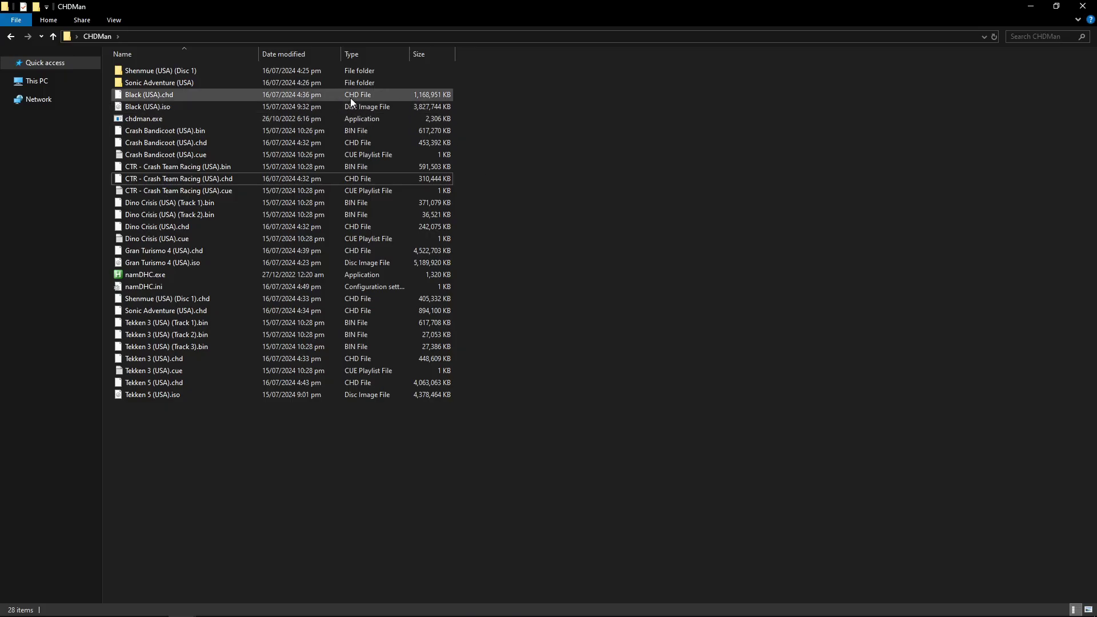
Ctrl-select Black (USA).chd, Crash Bandicoot (USA).chd, CTR - Crash Team Racing (USA).chd and Dino Crisis (USA).chd
{"action": "left_click", "coordinate": [351, 98], "text": "ctrl"}
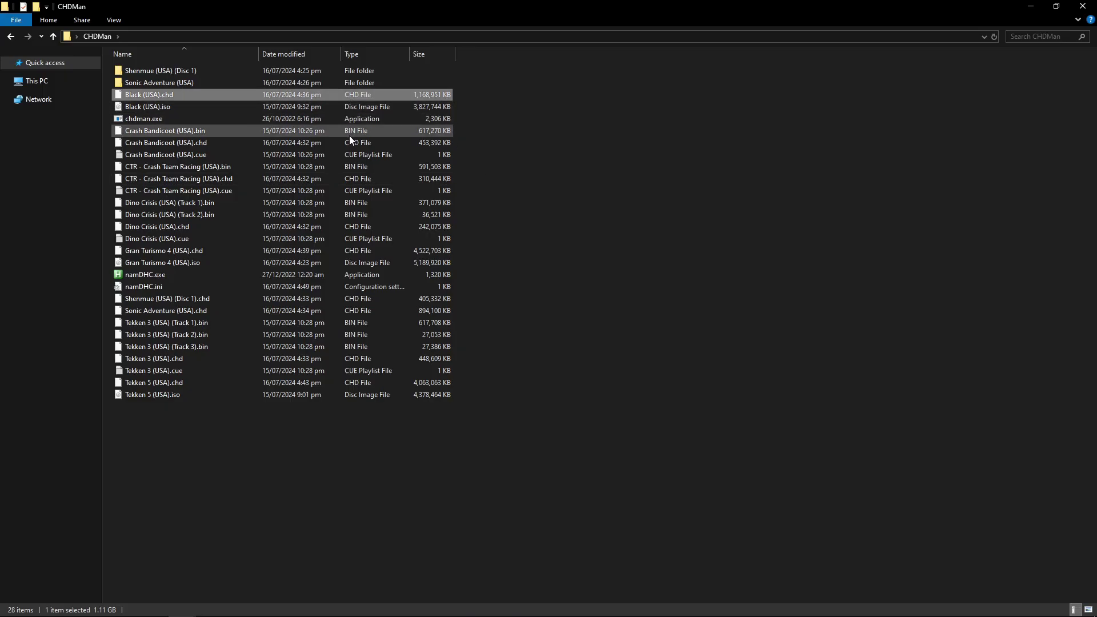
{"action": "left_click", "coordinate": [350, 143], "text": "ctrl"}
{"action": "left_click", "coordinate": [352, 179], "text": "ctrl"}
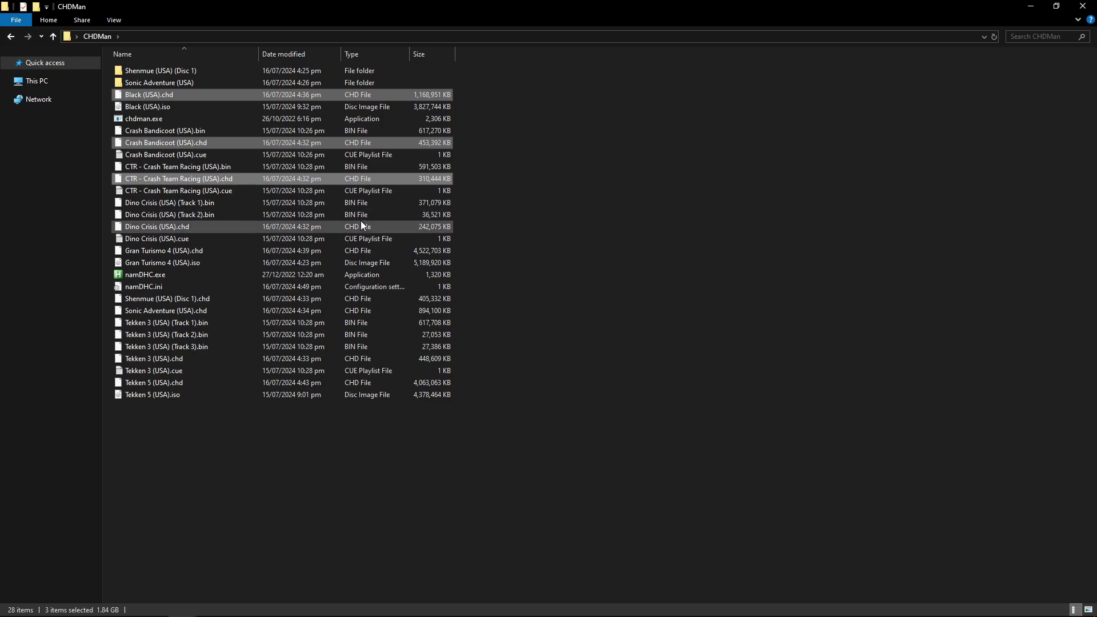